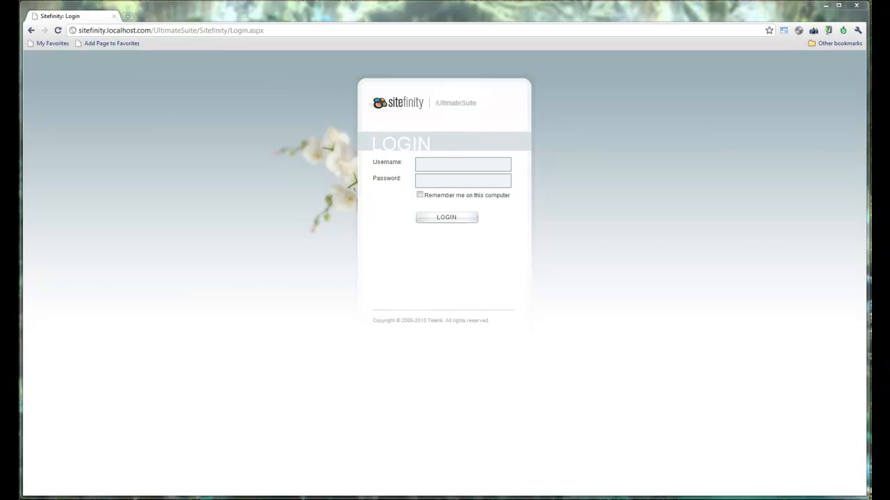
Step: Log in to Sitefinity as the administrator and go to the Modules area
left_click(504, 166)
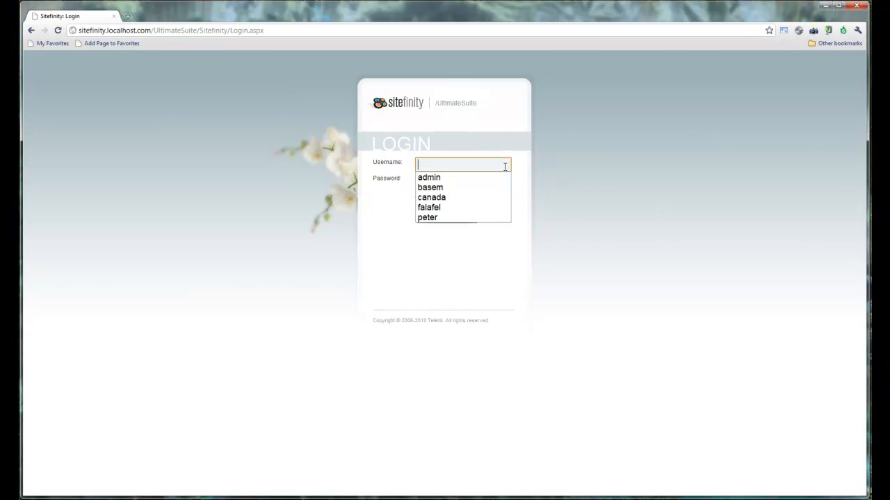
type("ad,om")
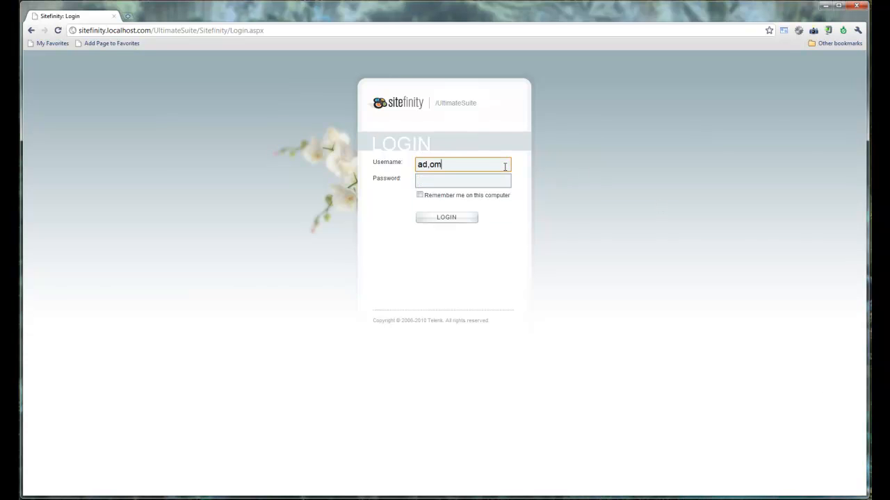
key("BackSpace")
key("BackSpace")
key("BackSpace")
type("min")
key("Tab")
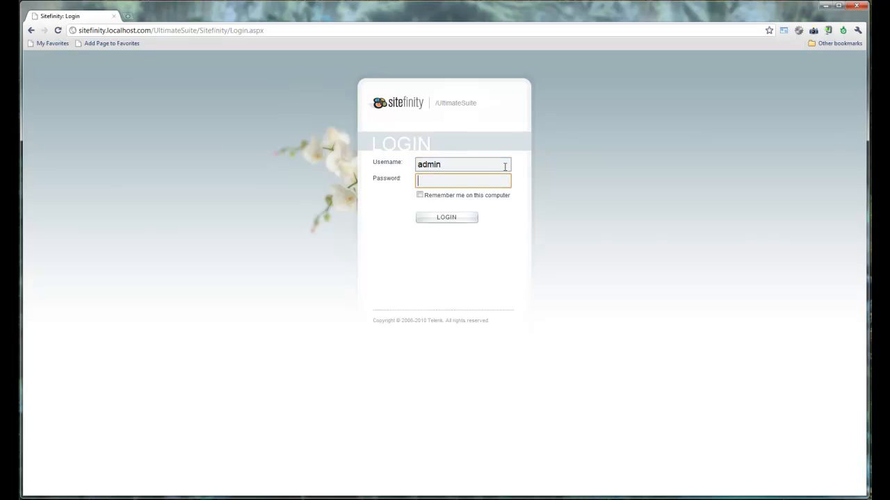
type("password1")
key("Return")
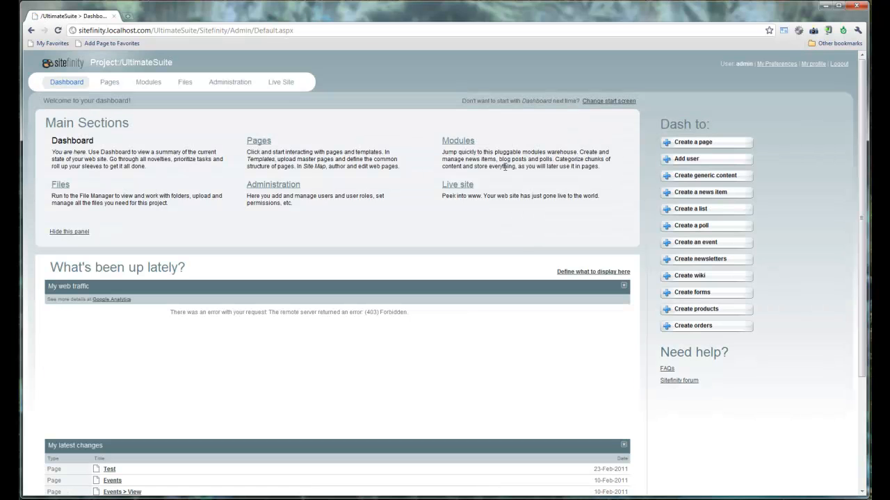
left_click(157, 84)
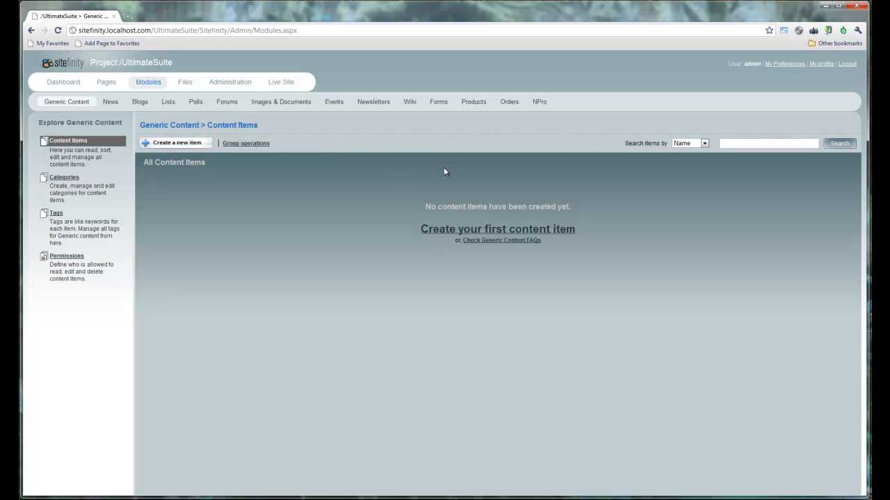
Step: In Products, create a new item named 'Widget' with description 'Test description'
left_click(479, 110)
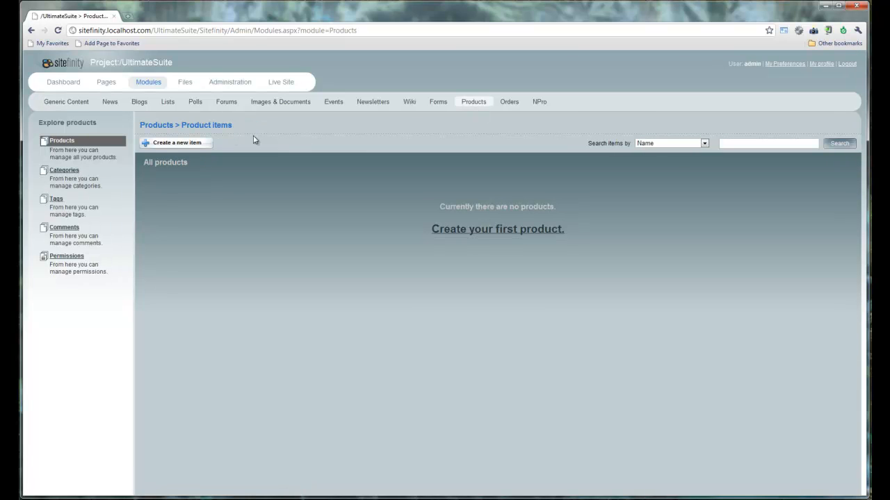
left_click(206, 148)
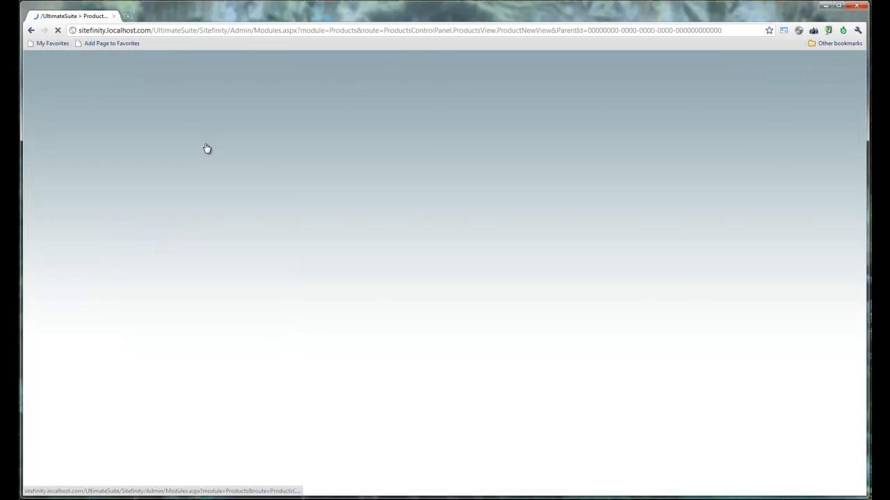
left_click(328, 184)
type("Widget")
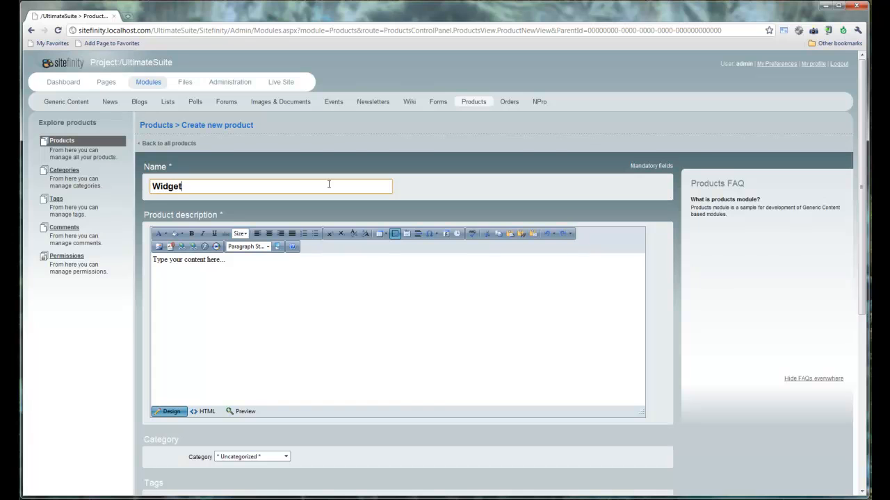
left_click(323, 315)
type("Test descri")
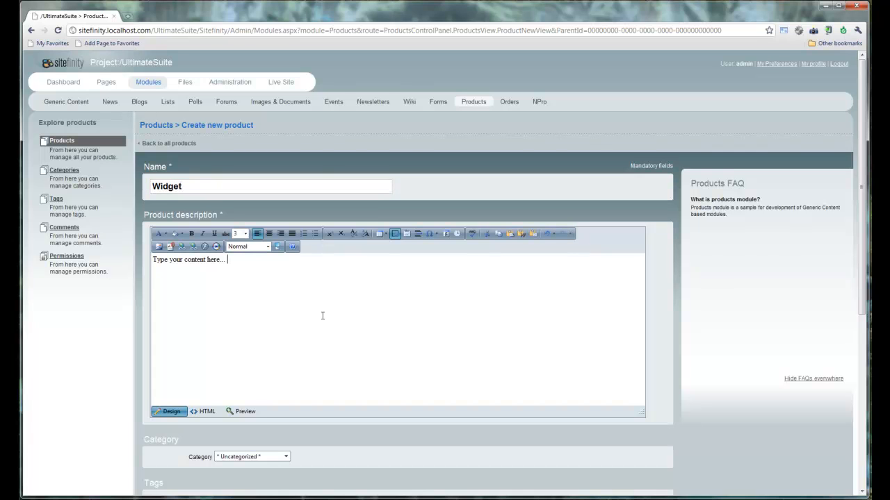
type("ption")
Step: Add the summary 'This is a summary' and enable purchase for the product
scroll(322, 315, "down", 2)
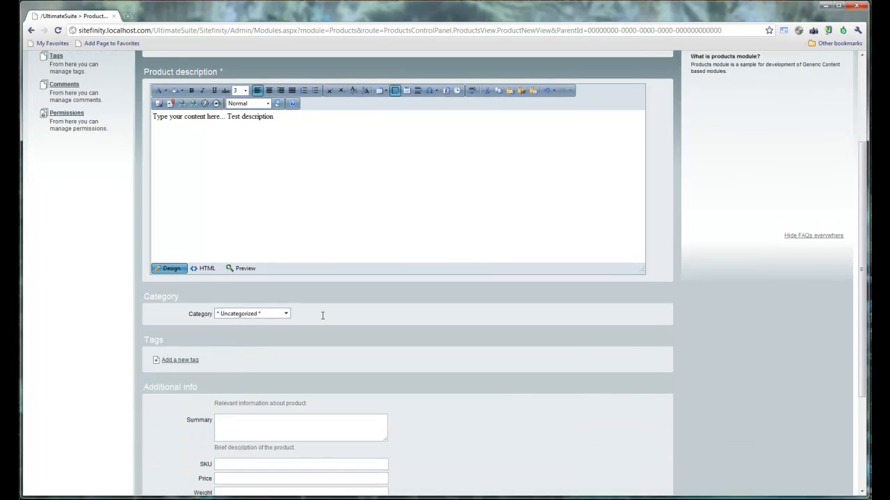
scroll(323, 316, "down", 1)
scroll(323, 315, "down", 1)
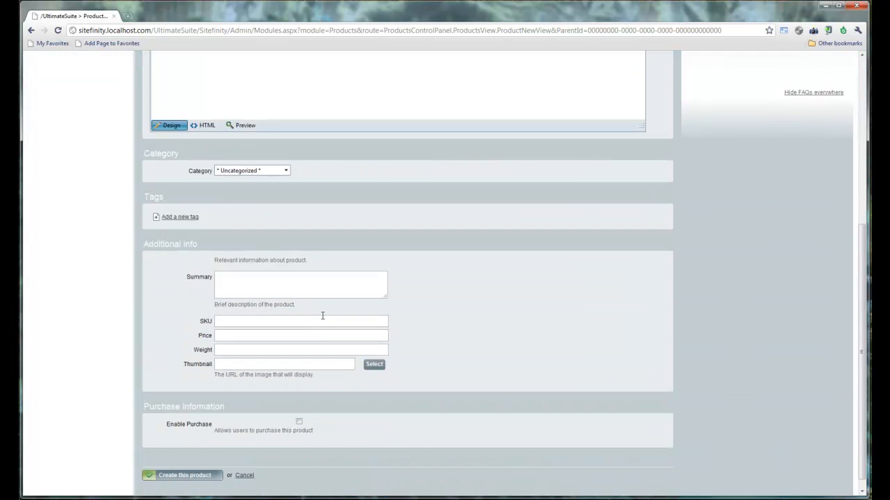
left_click(283, 266)
type("Thi")
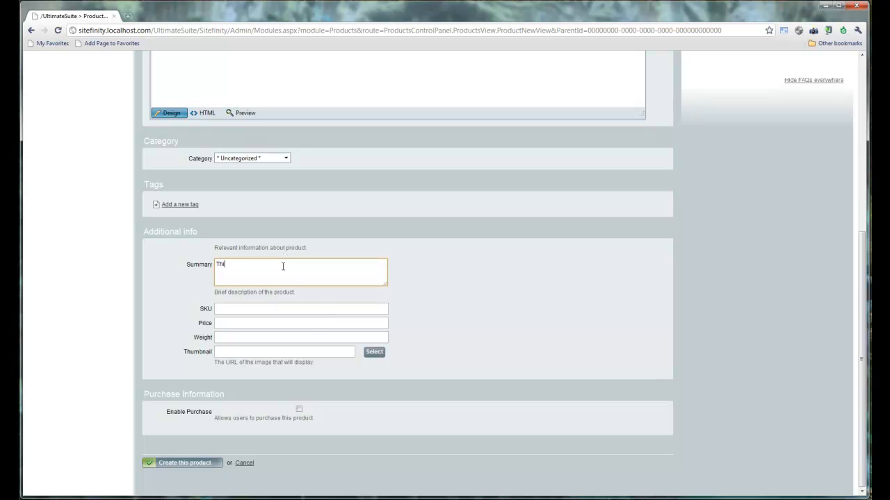
type("s is a summary")
left_click(300, 410)
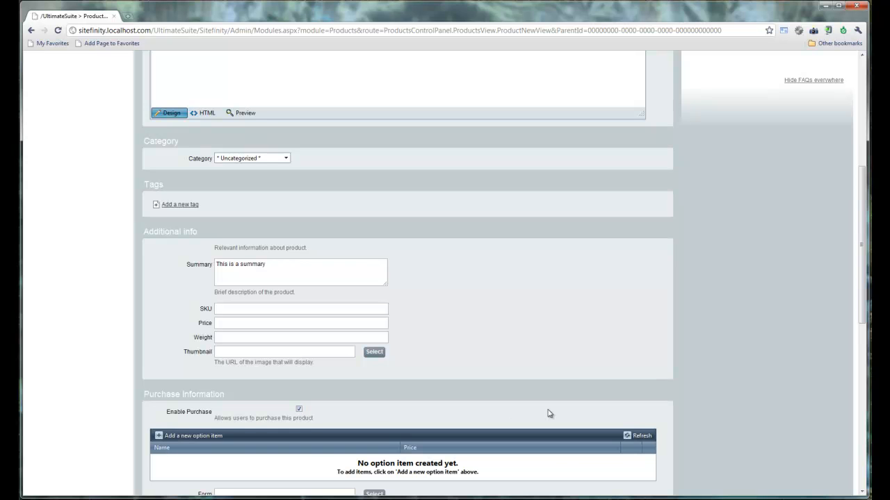
Step: Scroll through Widget's purchase settings and open the details form for a new option item
scroll(547, 414, "down", 3)
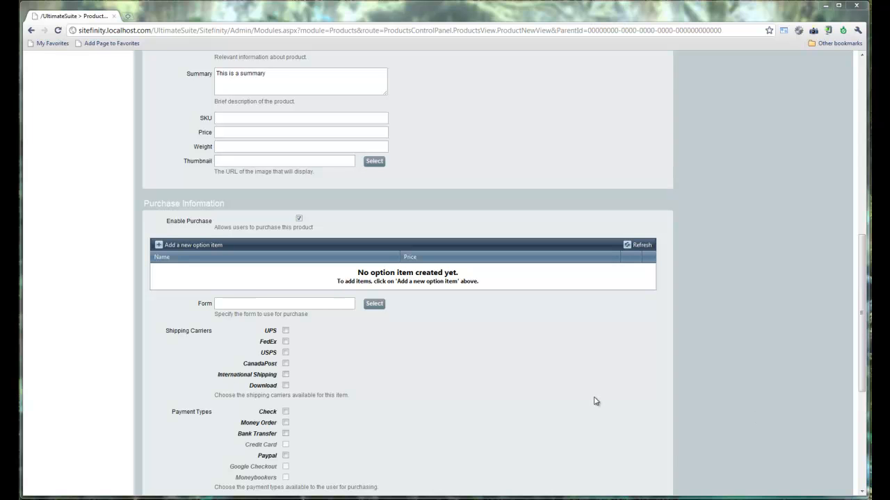
scroll(595, 401, "down", 1)
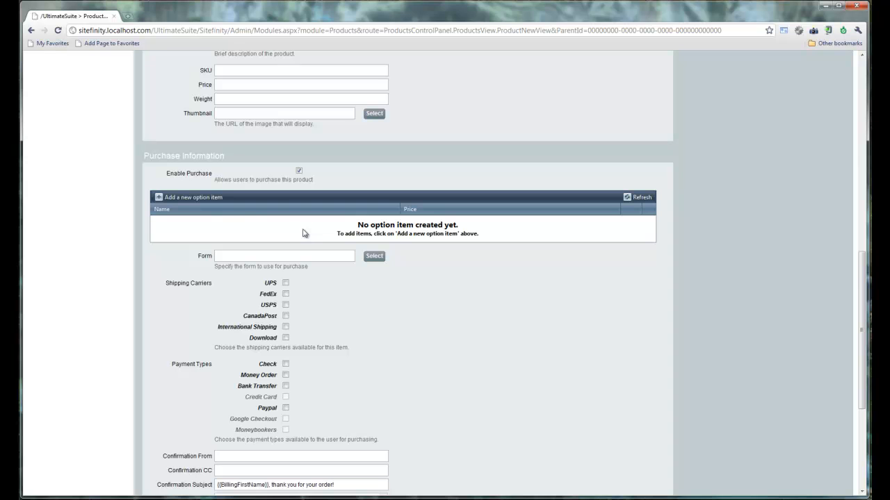
left_click(210, 199)
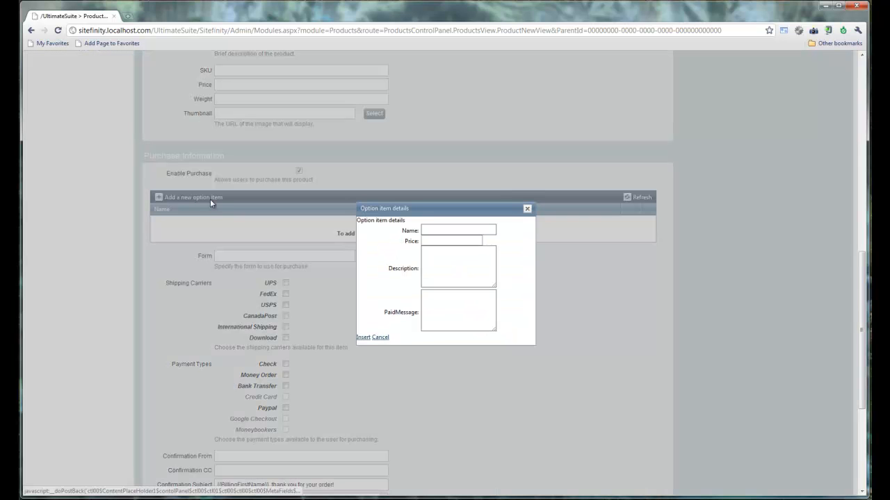
Step: Insert a 'Large' option priced 15 with a large paid message, then start another option
left_click(430, 226)
type("Large")
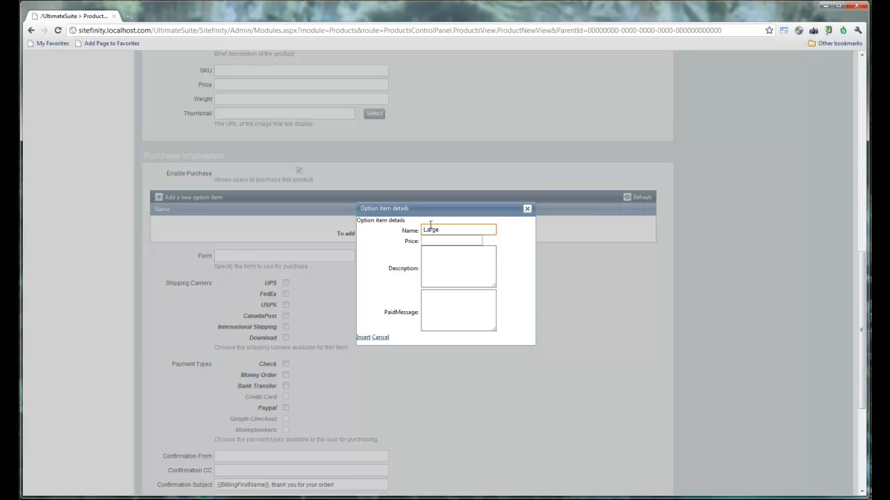
left_click(431, 240)
type("15")
left_click(431, 313)
type("his is a large paid ")
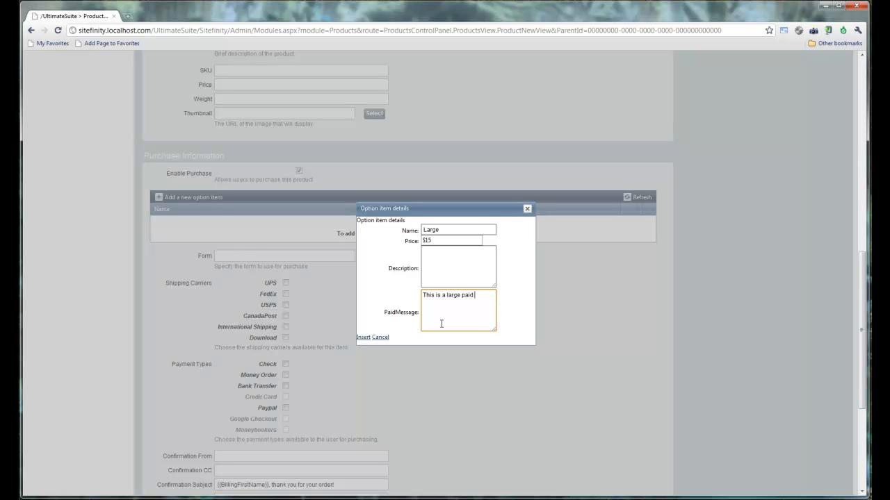
type("message.")
left_click(363, 337)
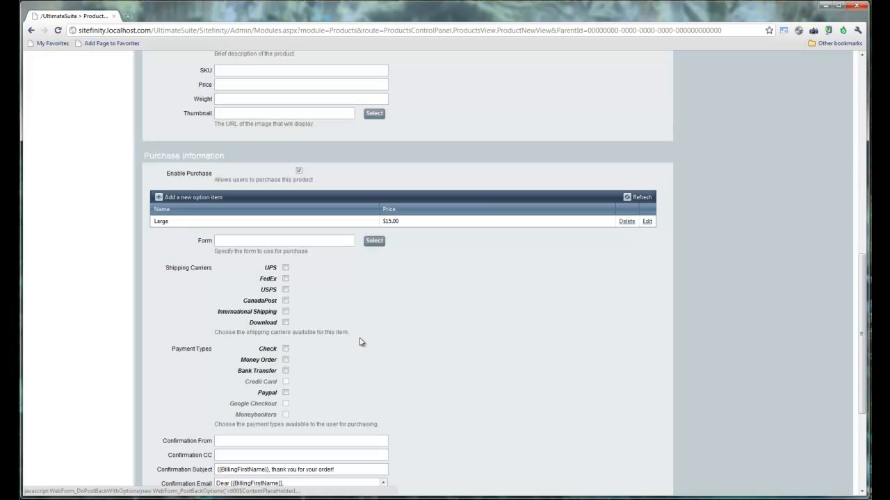
left_click(195, 199)
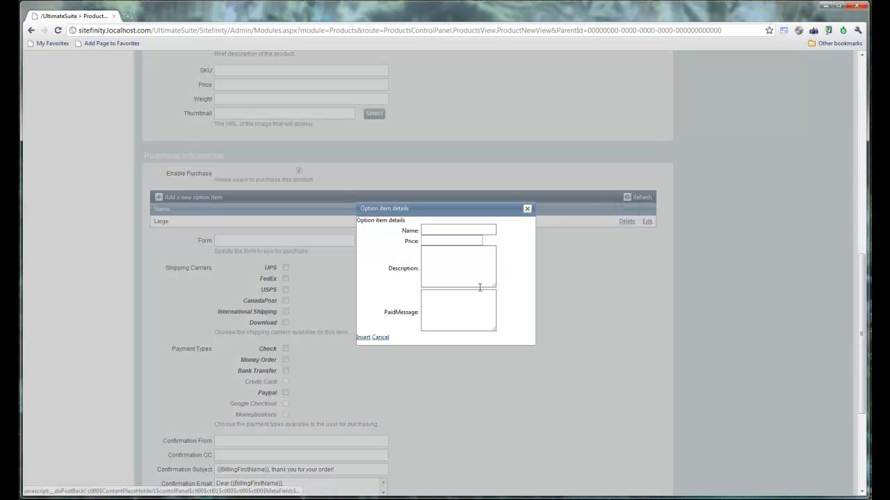
Step: Insert a 'Medium' purchase option priced $10.00
left_click(425, 229)
type("Medium")
key("Tab")
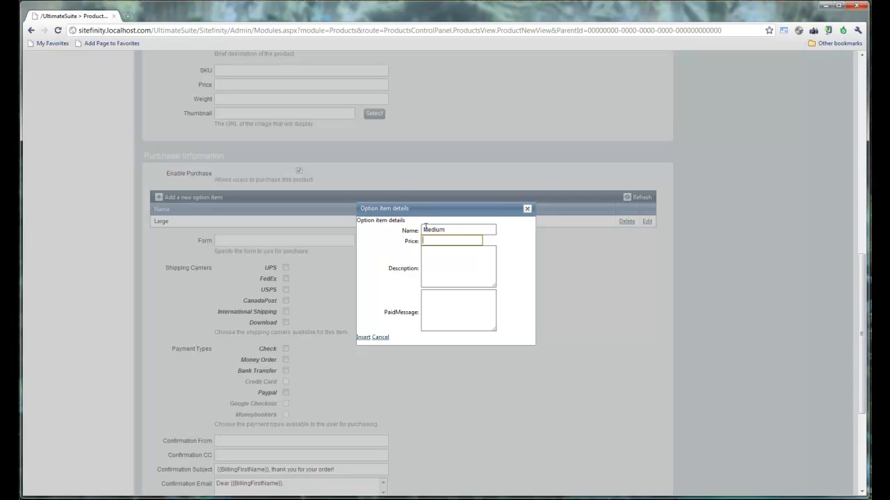
type("10")
left_click(364, 338)
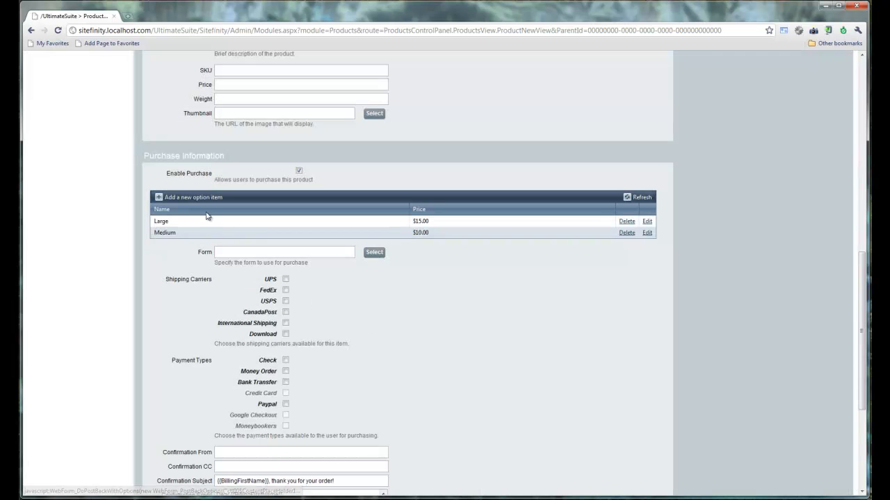
left_click(174, 198)
Step: Insert a 'Small' purchase option priced $5.00
left_click(425, 231)
type("Small")
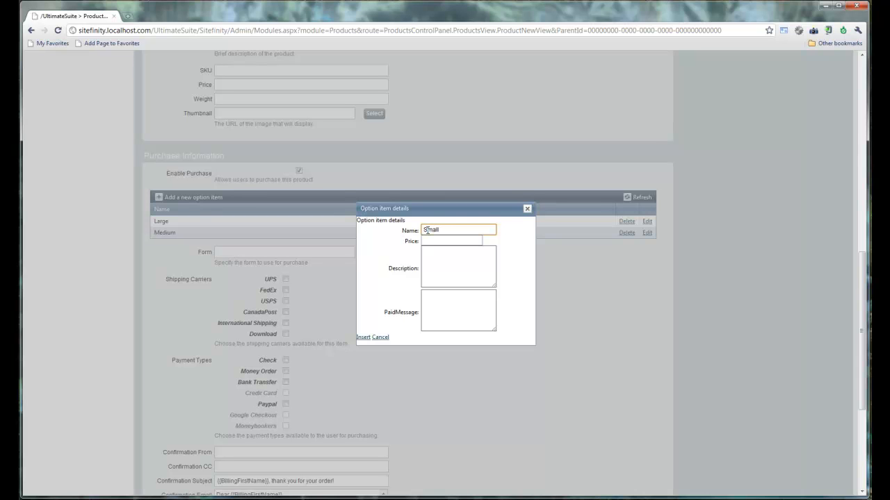
key("Tab")
type("5")
left_click(362, 338)
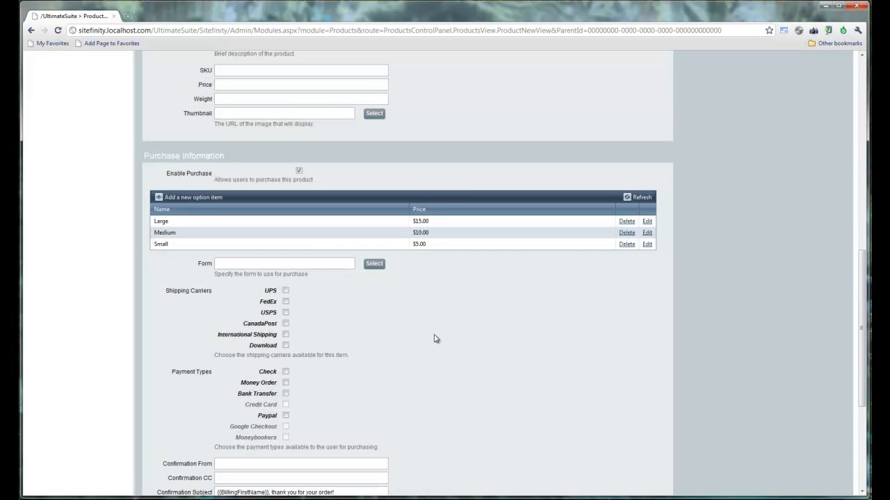
left_click(309, 262)
Step: Find the Forms picker empty, then open the Forms module in a second browser tab
left_click(373, 265)
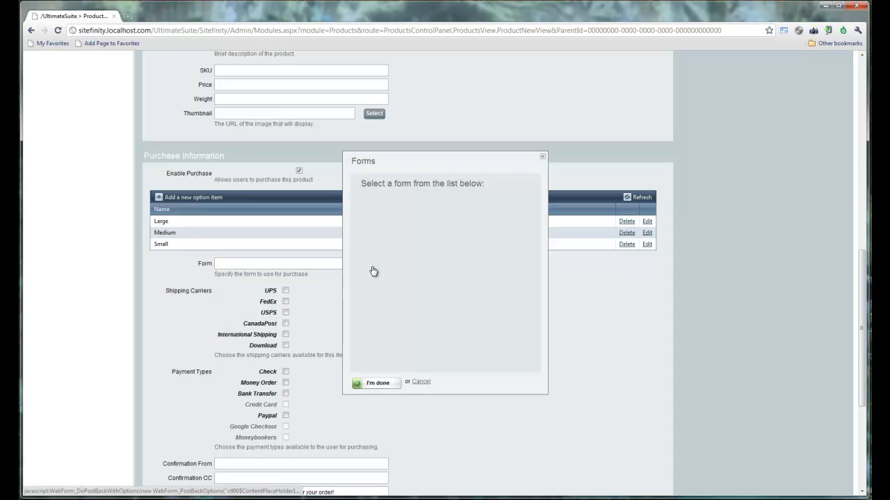
left_click(543, 157)
left_click_drag(865, 276, 865, 82)
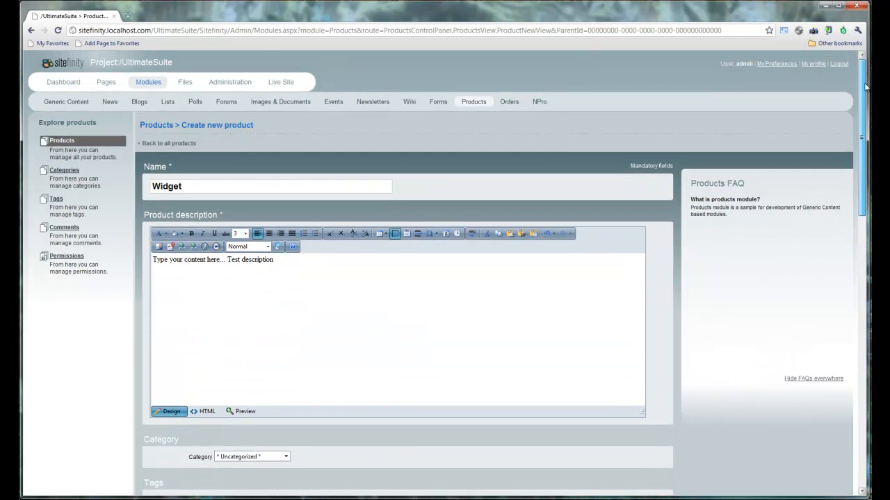
middle_click(443, 106)
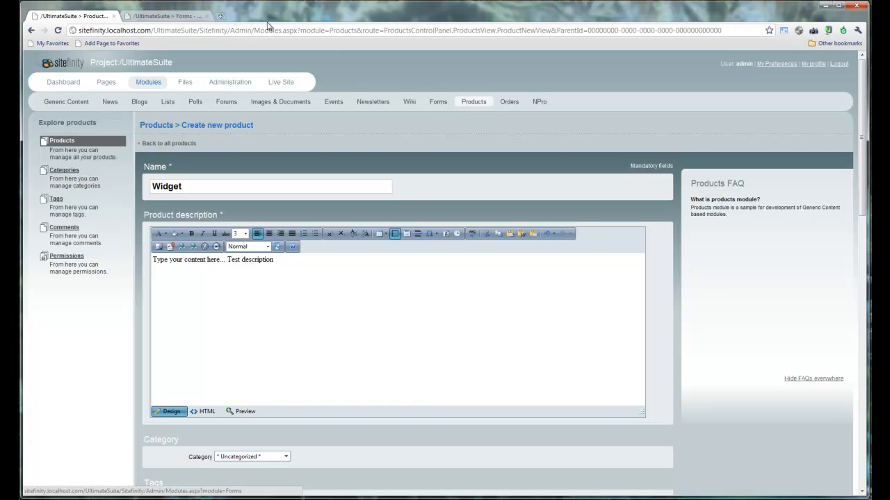
left_click(157, 15)
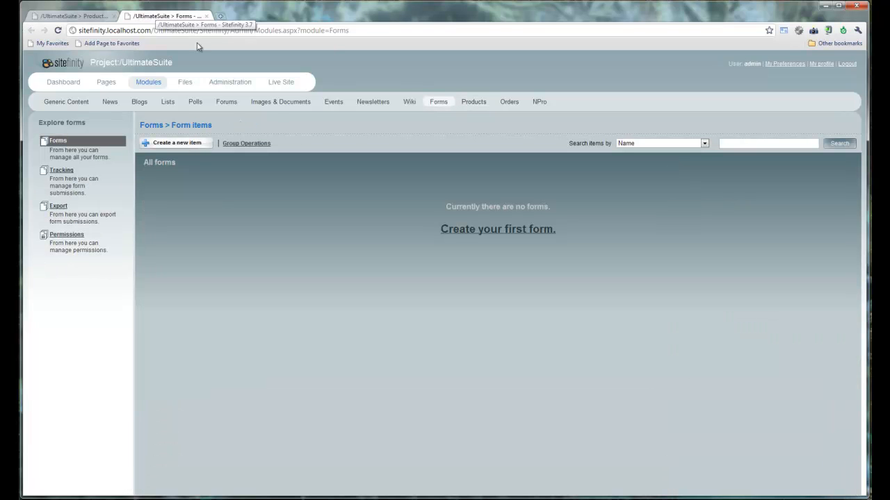
Step: Create a new form named 'Order Form' with response text 'Please enter your information below.'
left_click(194, 148)
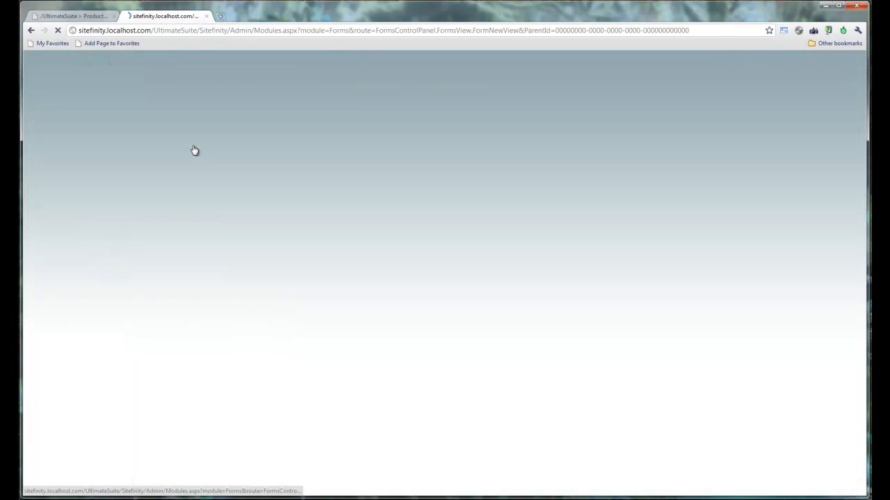
left_click(366, 193)
type("Order Form")
triple_click(348, 249)
key("BackSpace")
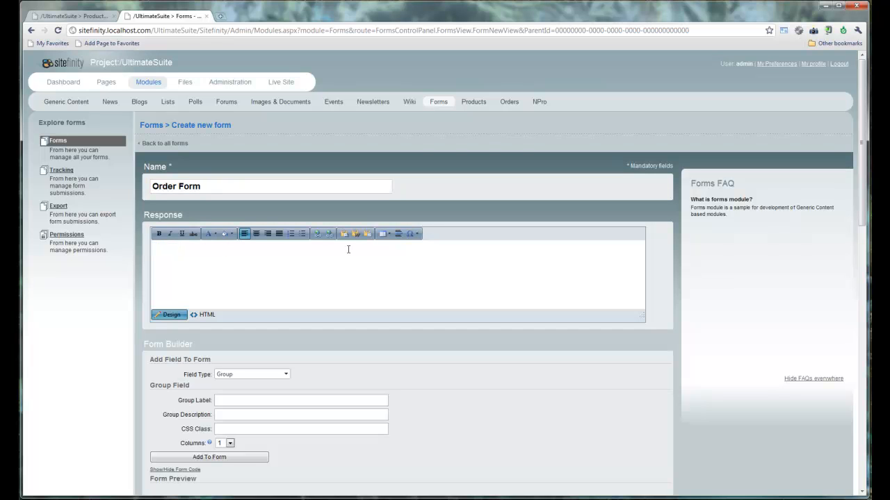
type("Please enter your information below.")
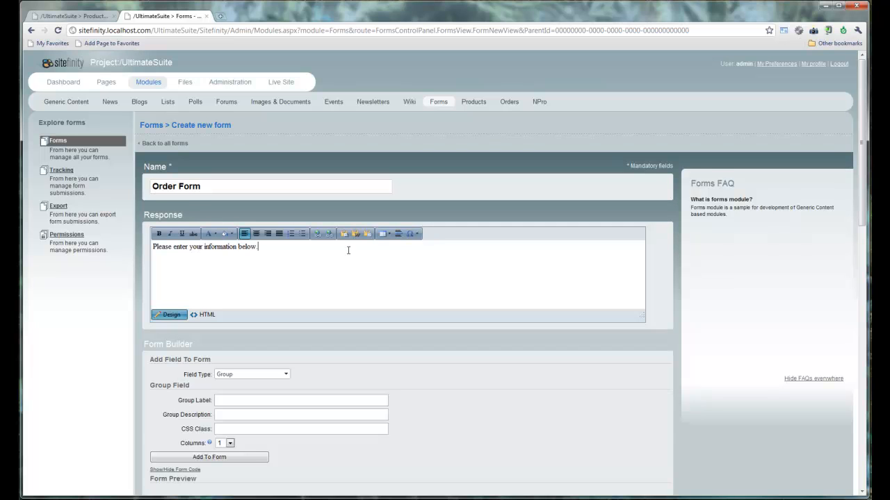
scroll(348, 250, "down", 2)
right_click(331, 243)
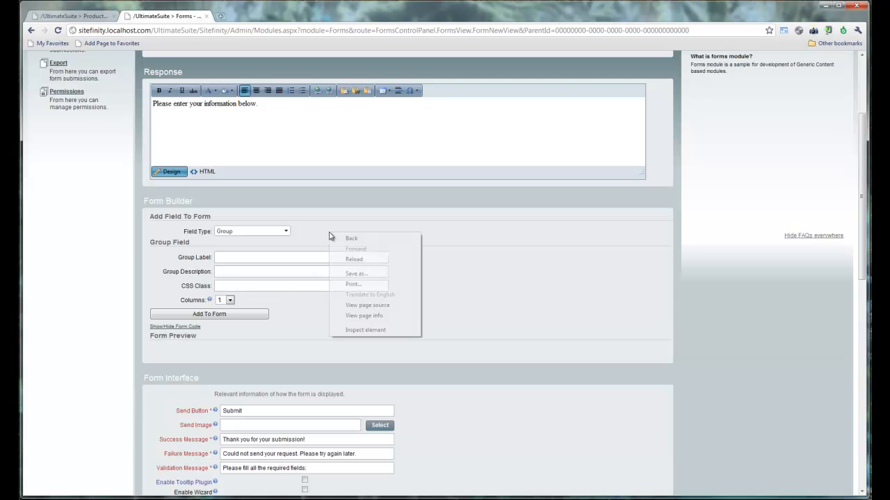
left_click(319, 236)
scroll(320, 236, "up", 1)
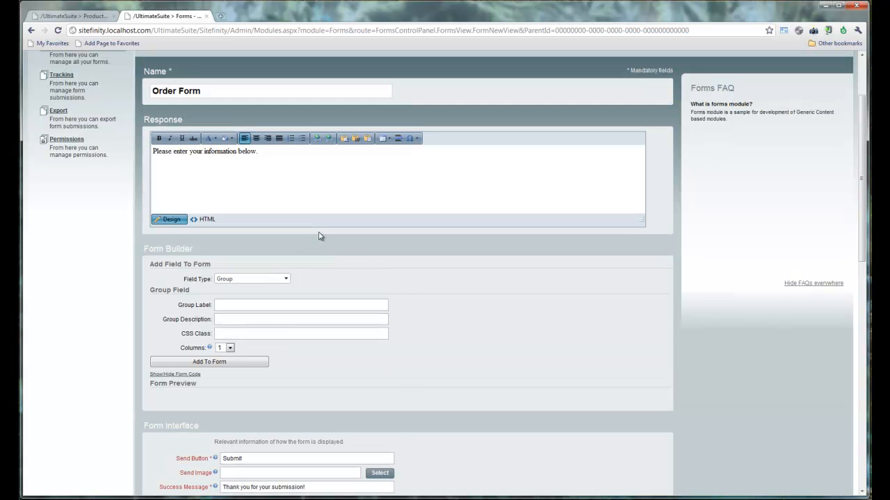
left_click(278, 279)
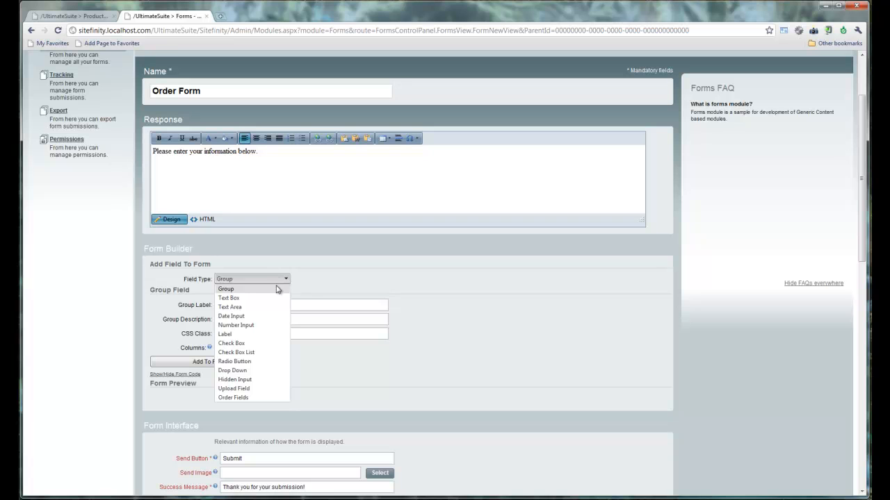
Step: Add Order Fields for billing name, address, city, state, postal code, phone, email and Payment Type
left_click(257, 399)
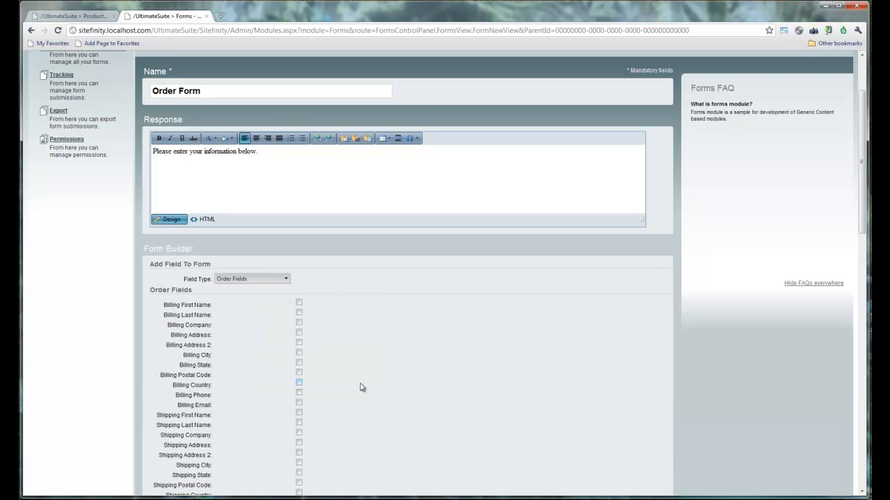
scroll(361, 387, "down", 3)
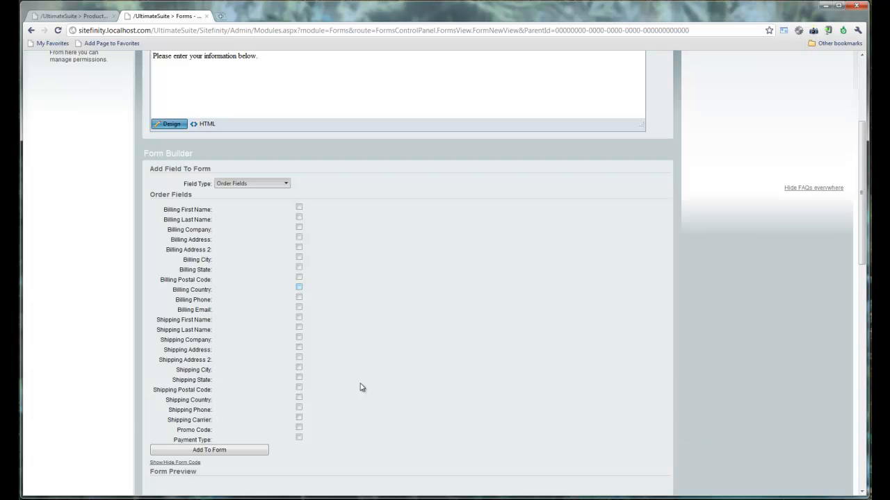
scroll(361, 387, "down", 3)
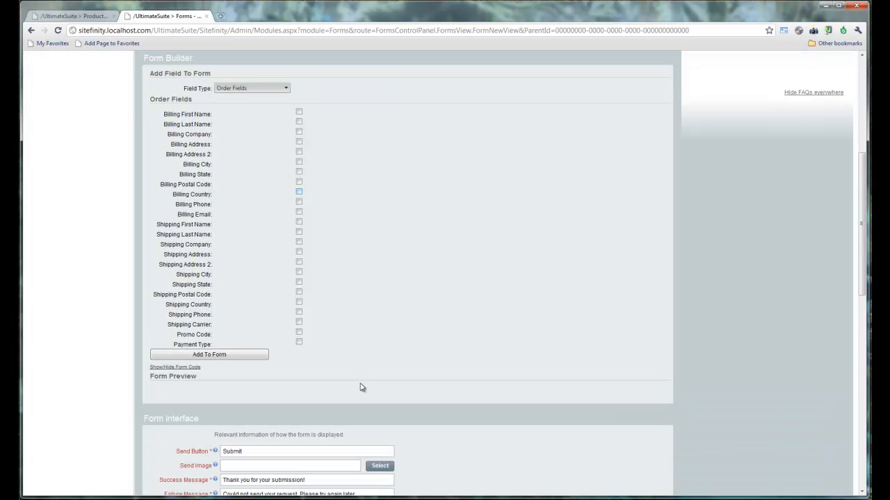
left_click(299, 112)
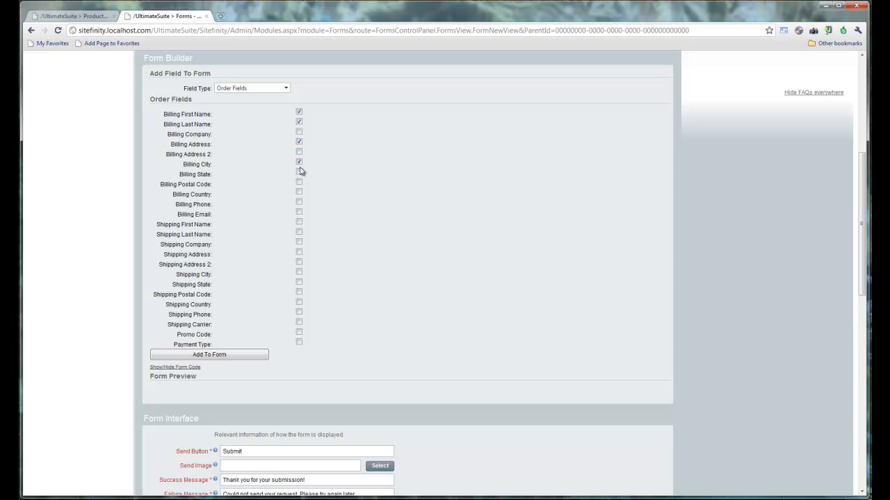
left_click(299, 172)
left_click(299, 183)
left_click(299, 202)
left_click(248, 356)
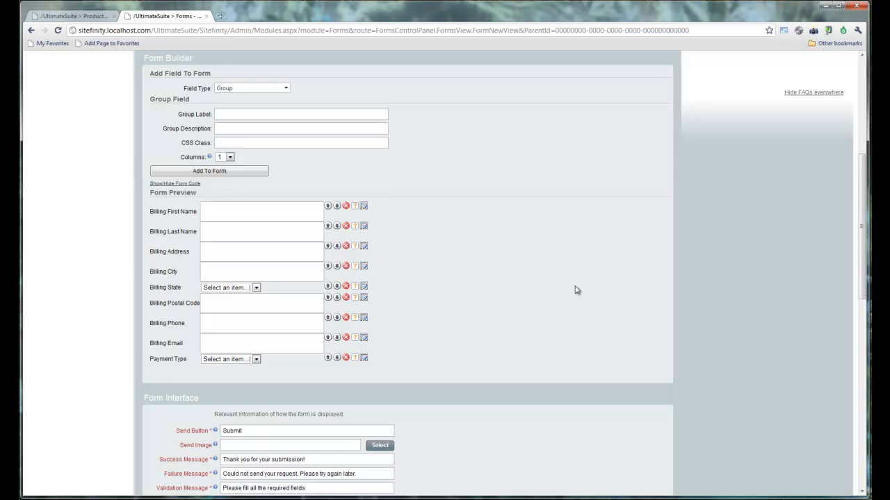
Step: Open Billing First Name's field settings and select its post name BillingFirstName
scroll(576, 289, "up", 1)
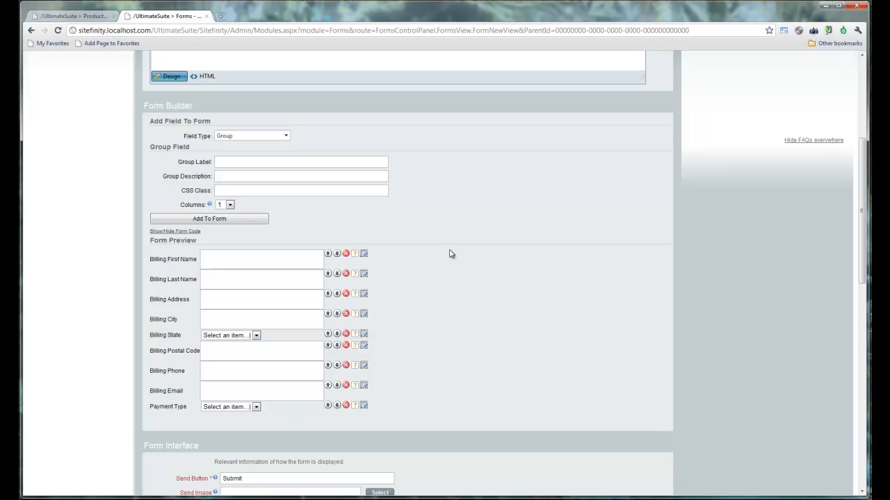
left_click(365, 255)
scroll(360, 223, "up", 1)
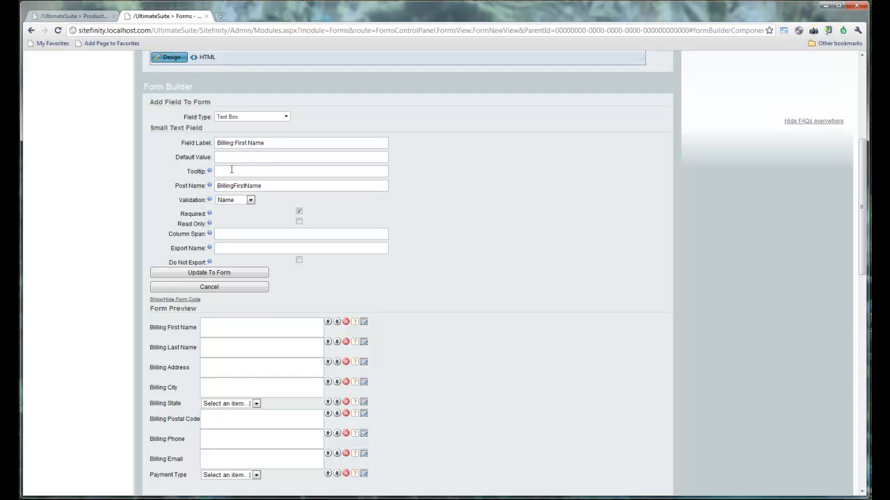
left_click(260, 186)
double_click(259, 185)
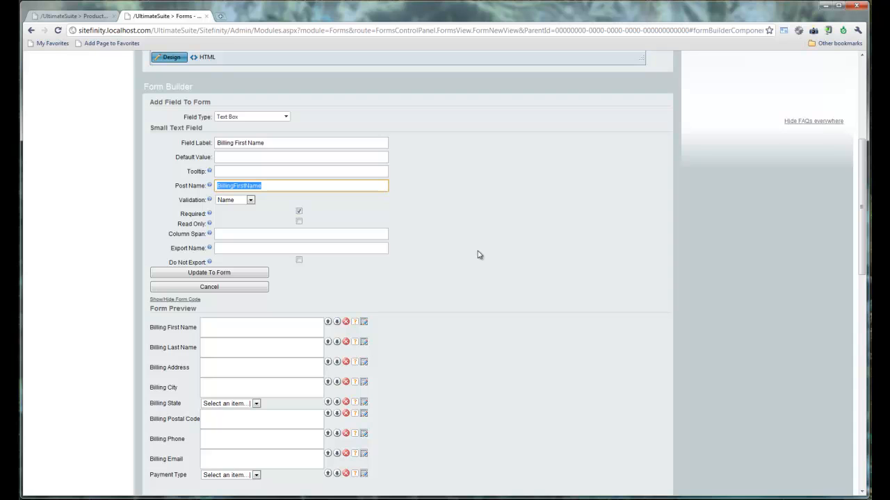
left_click(237, 186)
double_click(237, 186)
Step: Cancel the field edit and change the send button text to 'Buy Now'
left_click(254, 292)
scroll(465, 324, "down", 3)
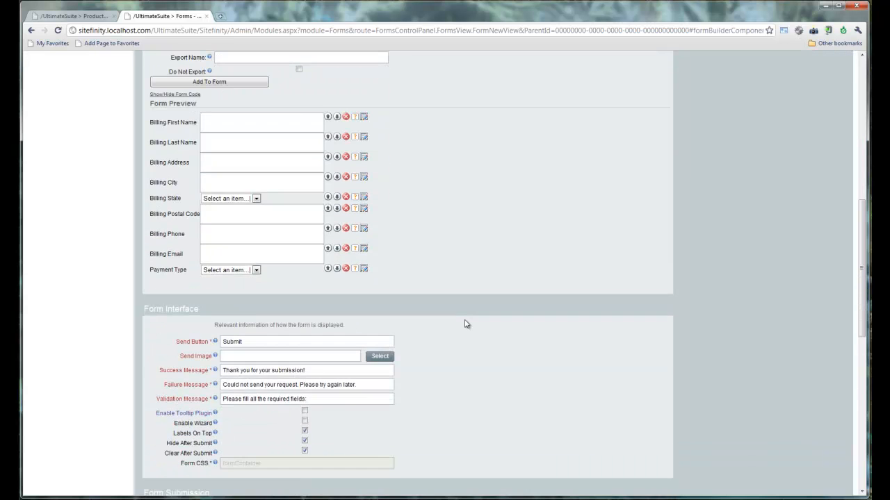
scroll(466, 324, "down", 2)
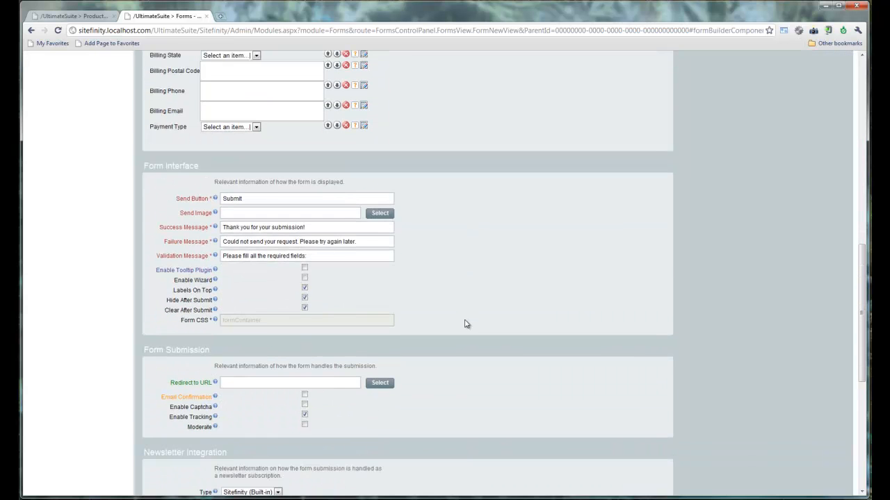
scroll(465, 324, "down", 1)
double_click(280, 151)
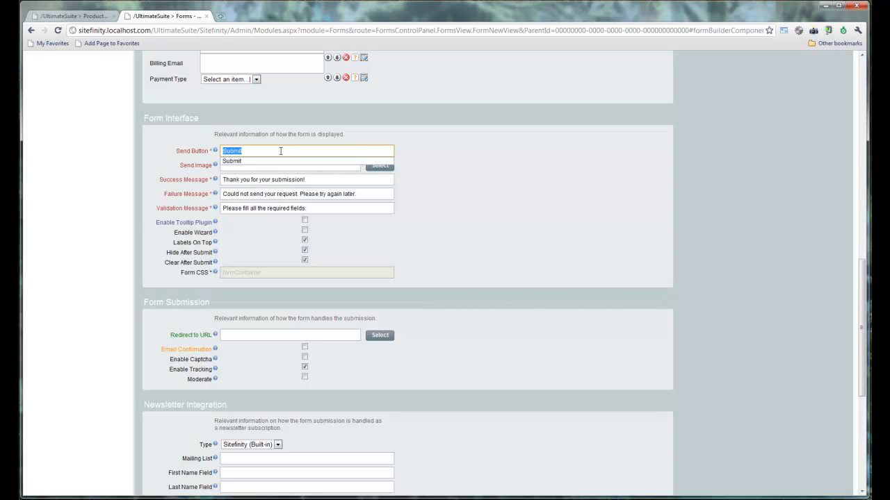
type("Buy Now")
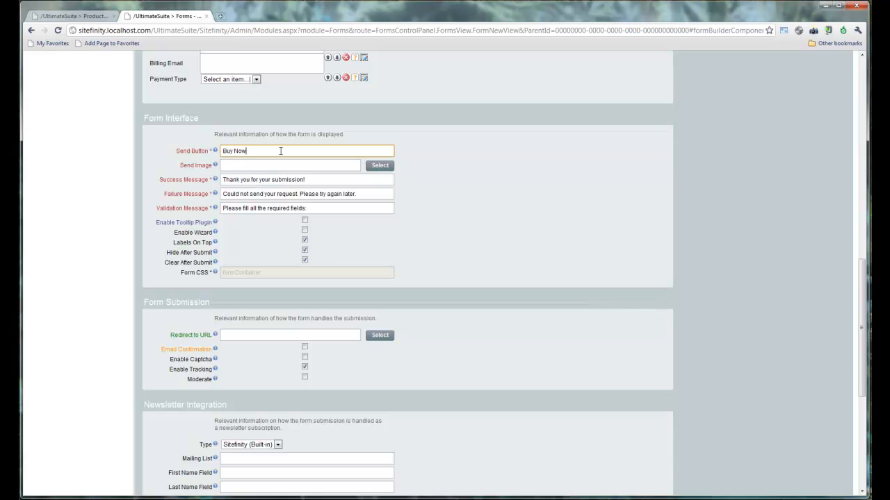
Step: Enter the sender e-mail address, set the subject to 'Order Form', and create the form
scroll(281, 151, "down", 2)
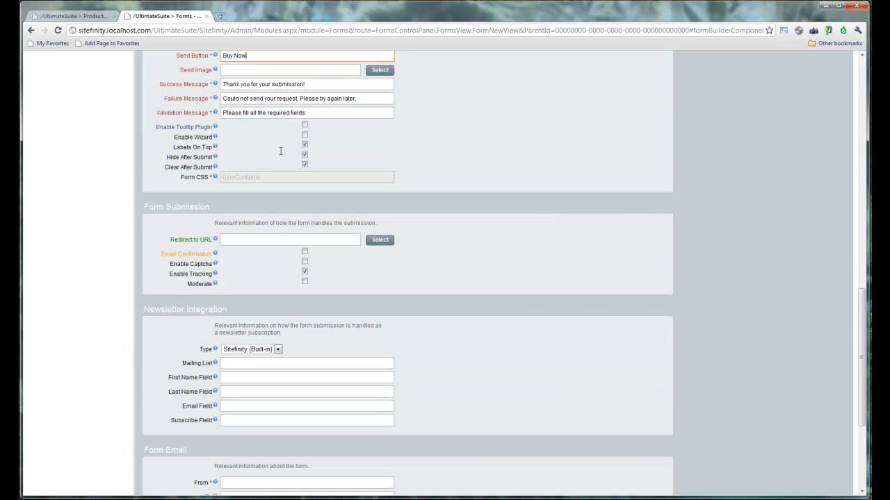
scroll(280, 151, "down", 1)
scroll(281, 151, "down", 2)
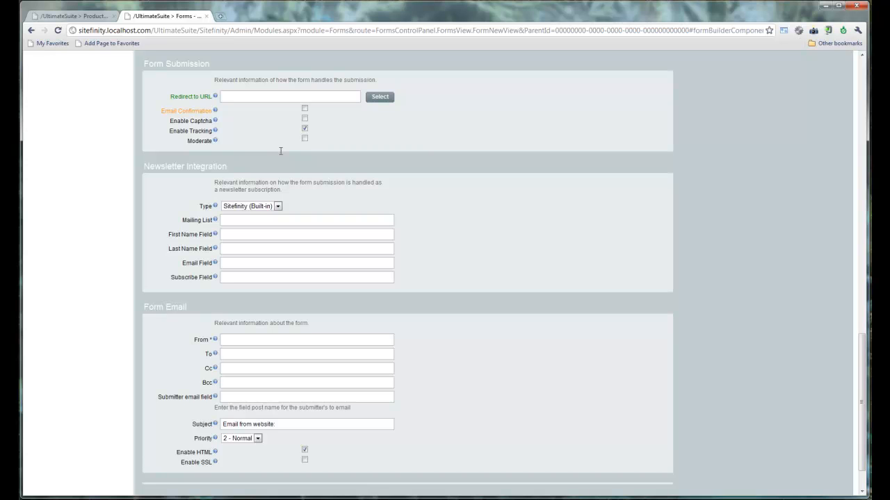
scroll(281, 151, "down", 1)
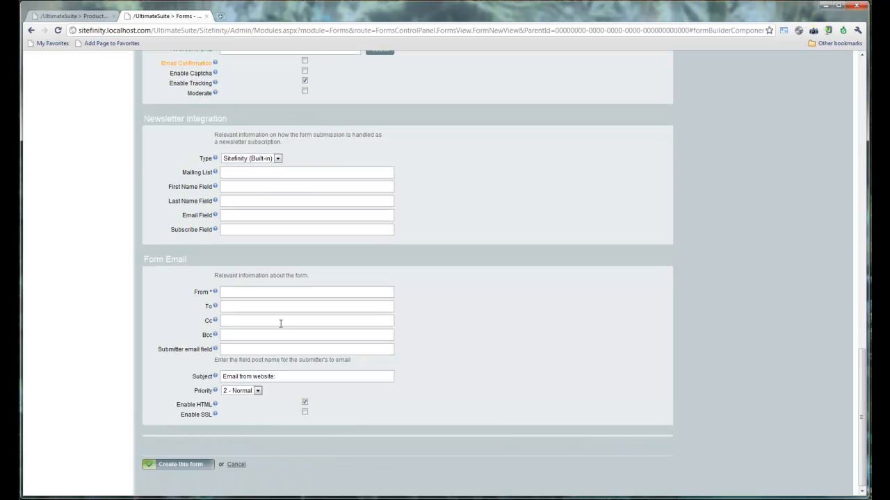
left_click(266, 295)
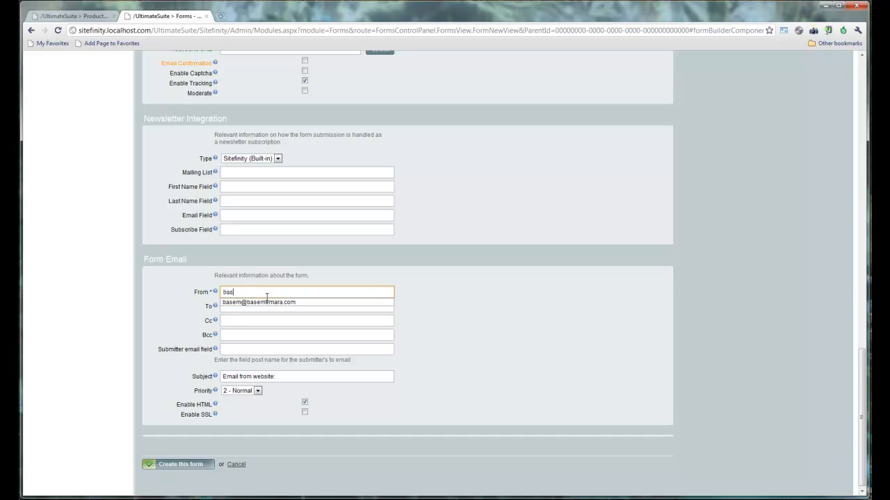
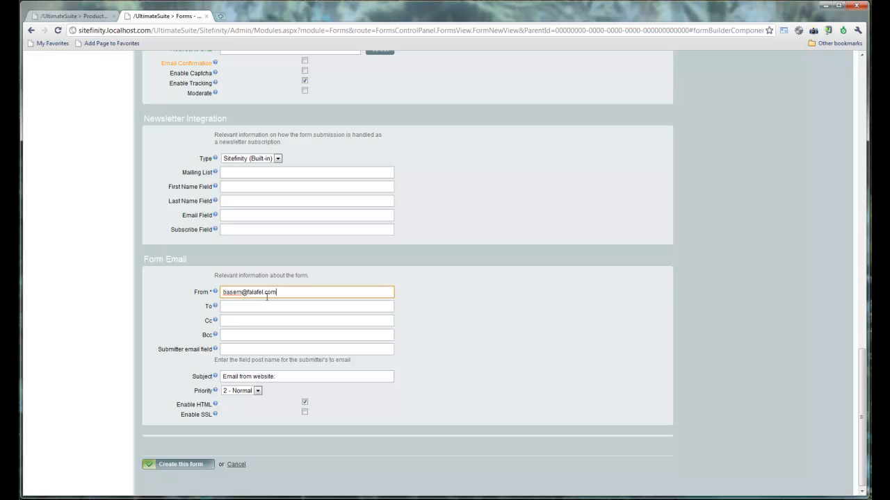
triple_click(277, 375)
type("Order")
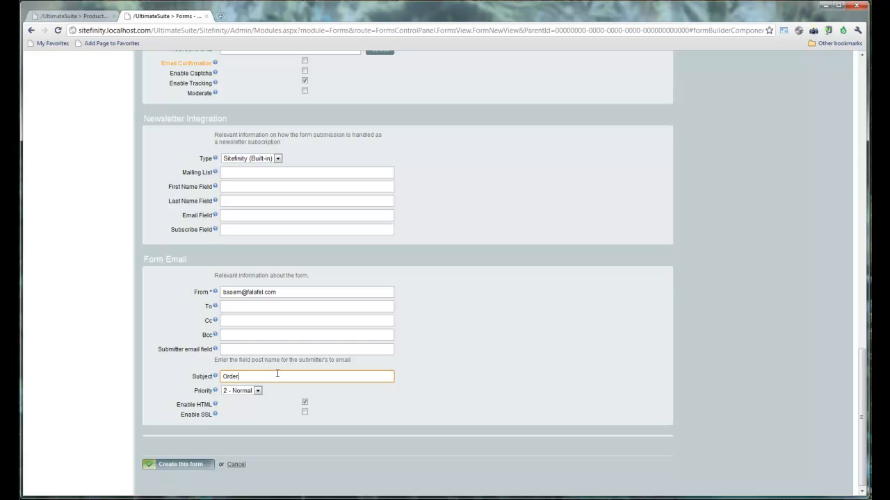
type(" Form")
left_click(178, 465)
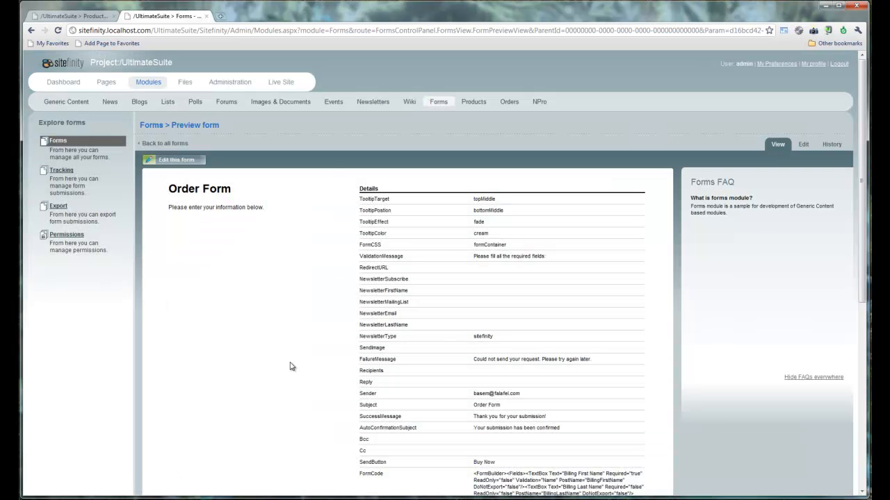
left_click(207, 16)
Step: Assign the Order Form as the Widget product's purchase form
scroll(387, 356, "down", 5)
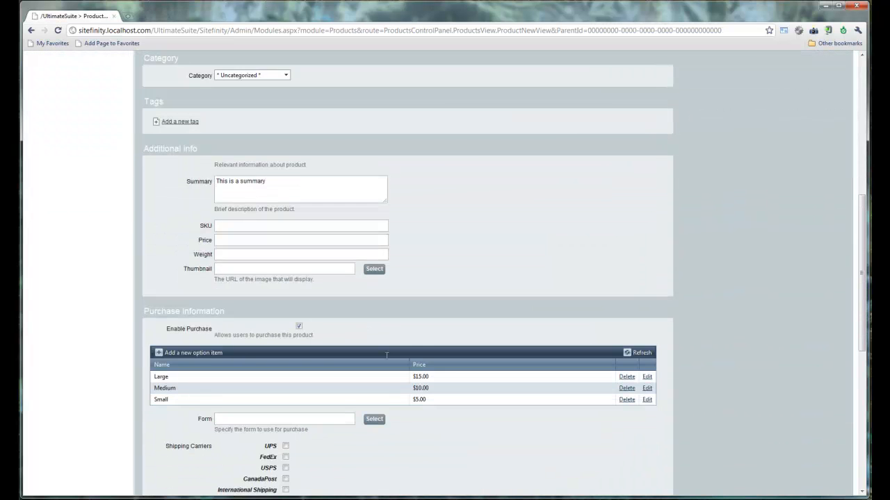
scroll(387, 356, "down", 3)
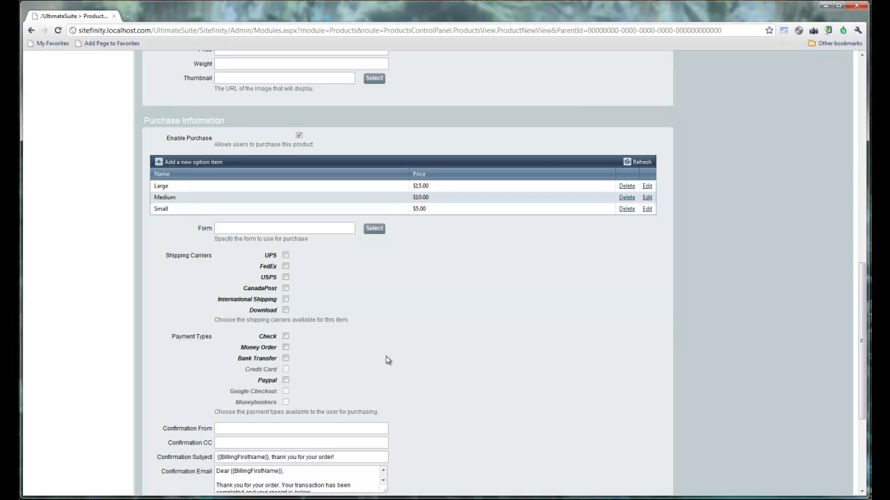
left_click(373, 230)
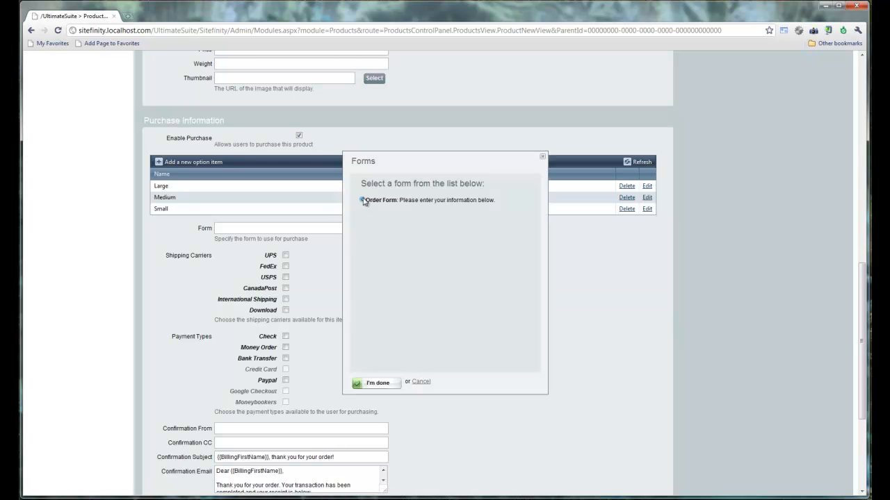
left_click(375, 383)
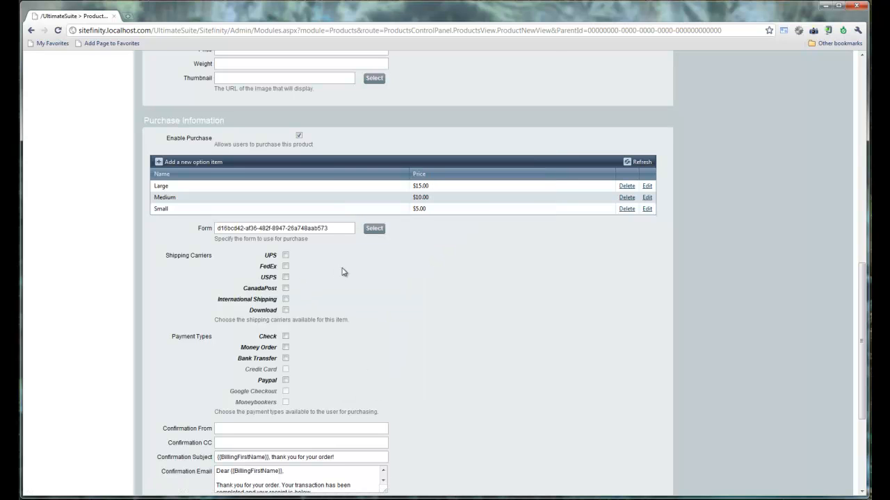
Step: Allow UPS as a shipping carrier and bring up web.config in Visual Studio
scroll(340, 272, "down", 1)
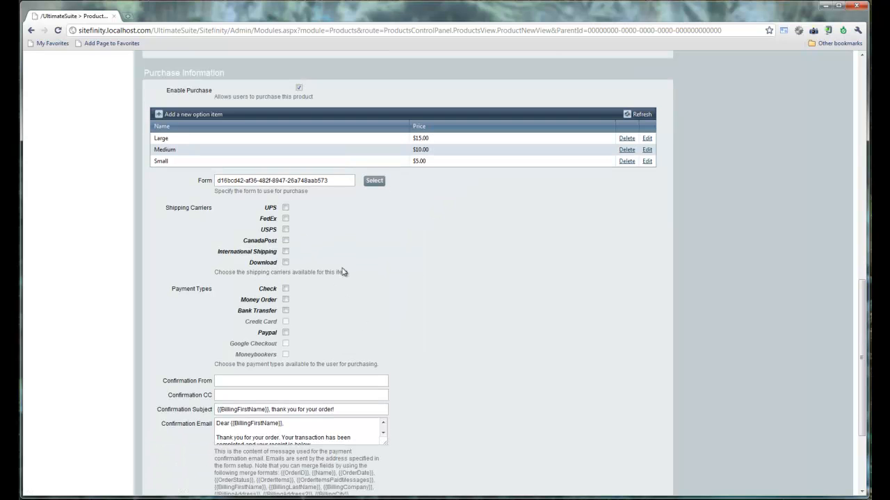
left_click(285, 208)
mouse_move(81, 499)
left_click(82, 459)
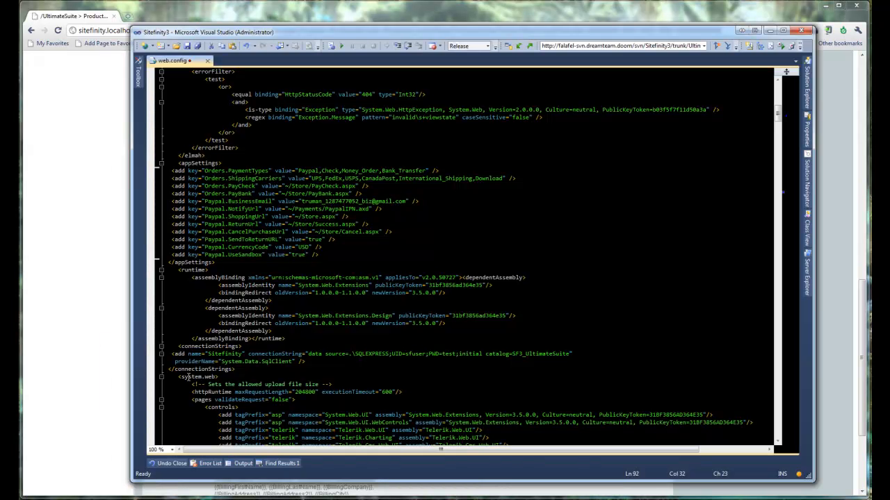
Step: Highlight the Orders.PaymentTypes and Orders.ShippingCarriers values in appSettings, then minimize Visual Studio
left_click_drag(338, 254, 142, 171)
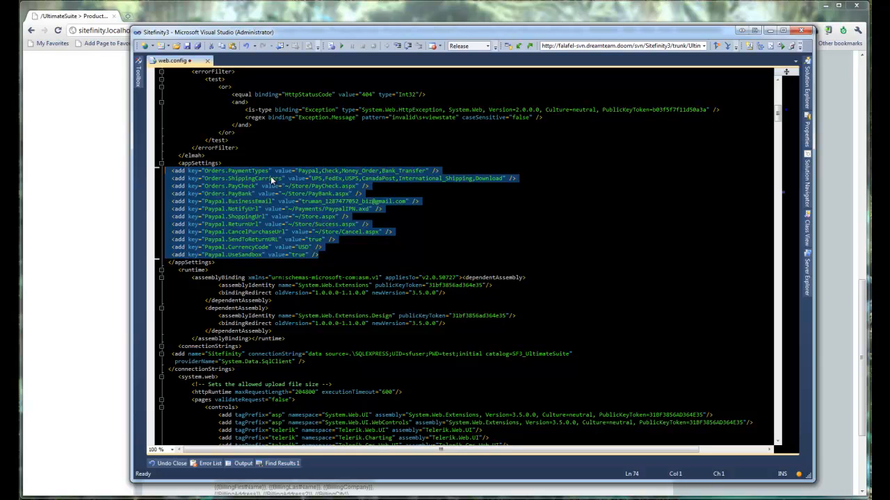
left_click(305, 172)
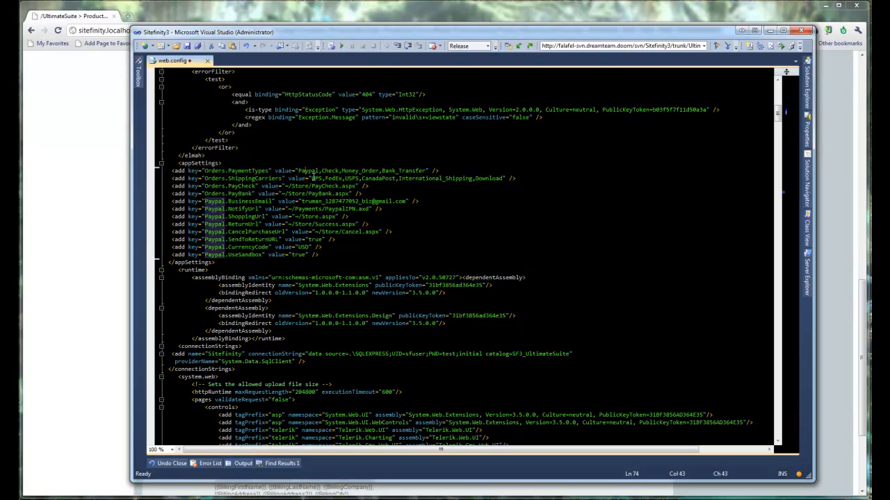
left_click_drag(312, 178, 504, 179)
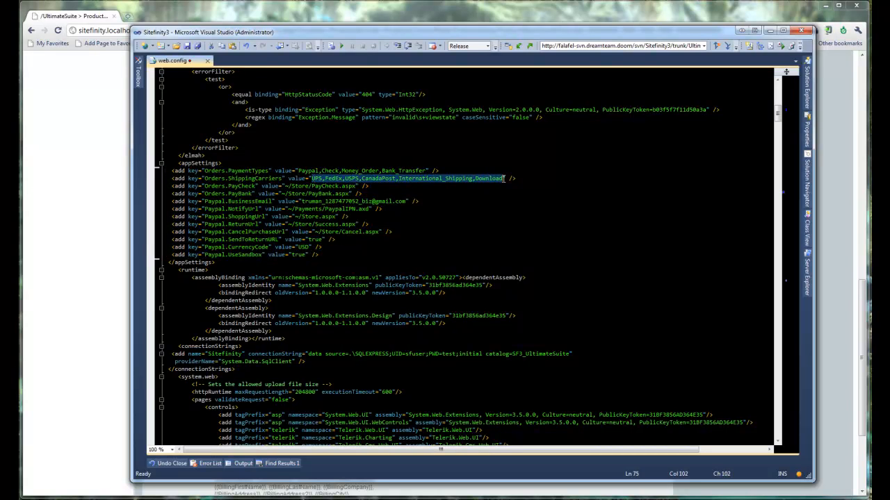
left_click(426, 170)
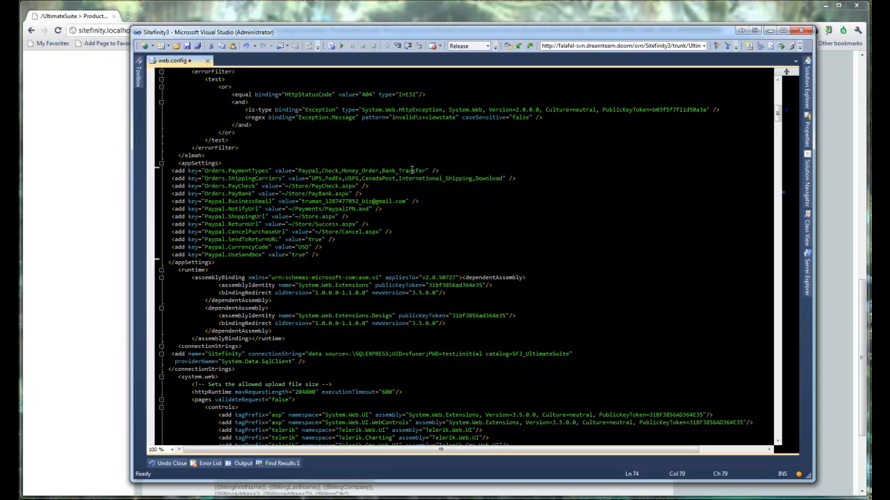
left_click_drag(298, 170, 401, 179)
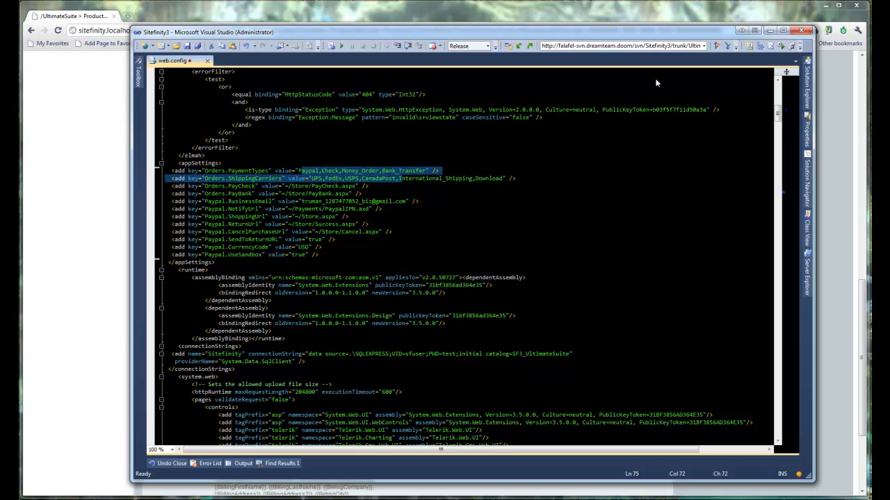
left_click(770, 30)
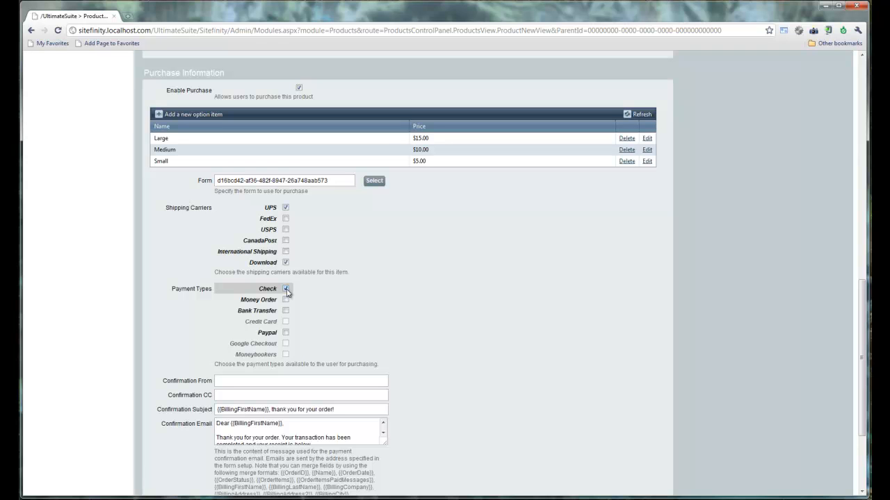
Step: Allow Paypal payments and enter the sender's e-mail address in Confirmation From
left_click(288, 334)
scroll(387, 354, "down", 3)
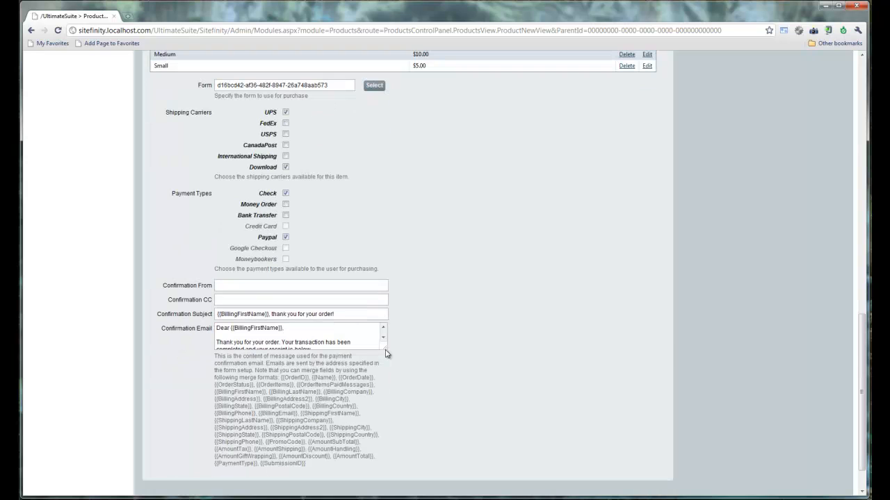
left_click(306, 288)
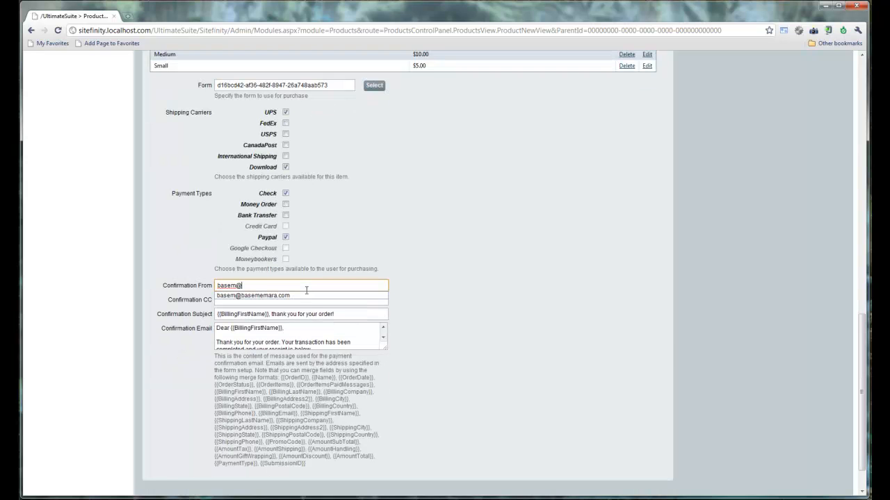
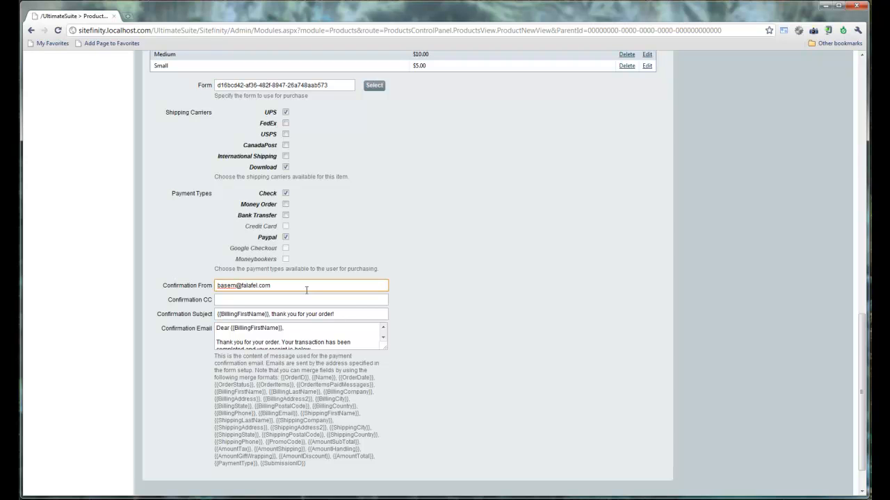
Step: Enlarge the Confirmation Email box and review its {{OrderID}}, BillingFirstName and other merge fields
scroll(447, 355, "down", 2)
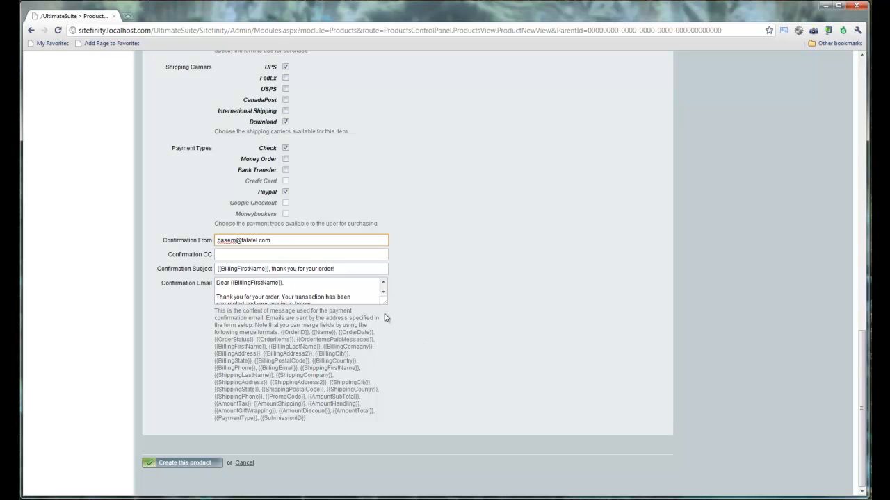
left_click_drag(384, 304, 422, 378)
left_click_drag(245, 325, 216, 326)
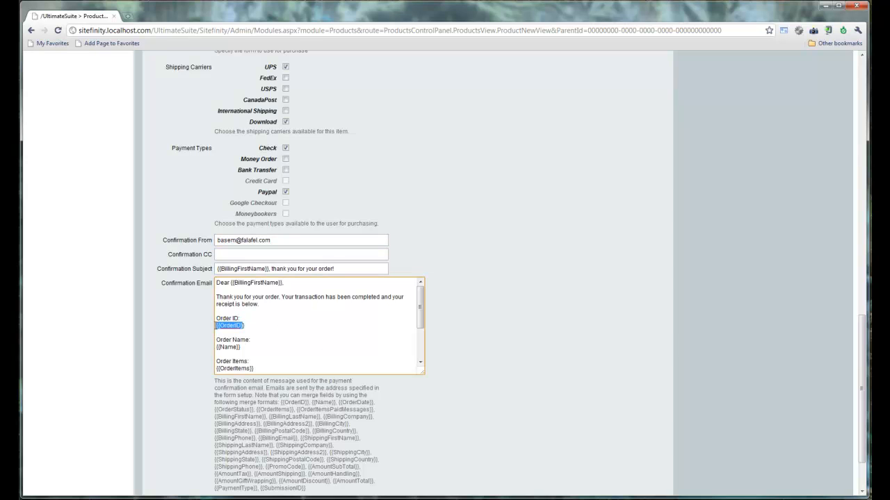
left_click(234, 325)
scroll(462, 340, "down", 2)
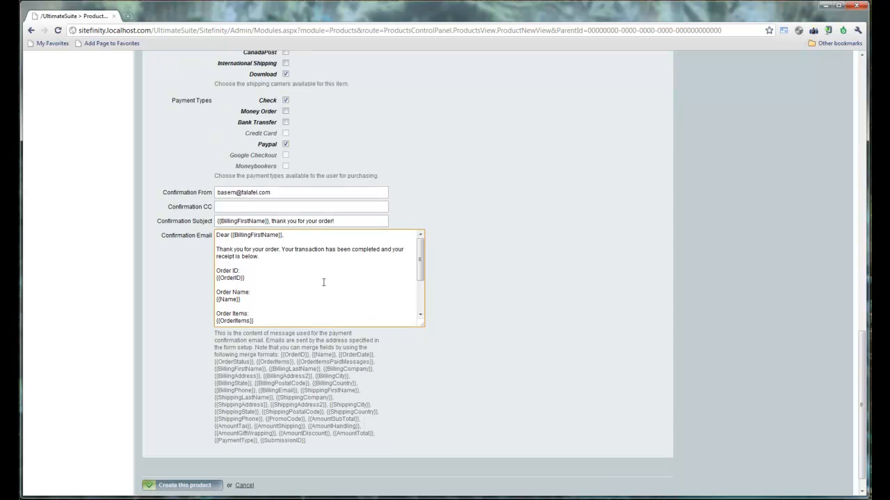
left_click(231, 235)
triple_click(241, 236)
double_click(240, 236)
left_click_drag(282, 358, 322, 445)
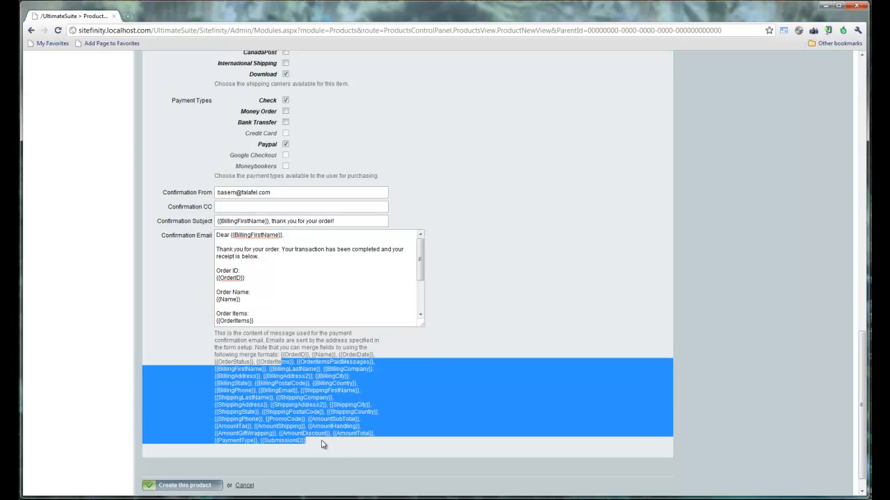
left_click(503, 280)
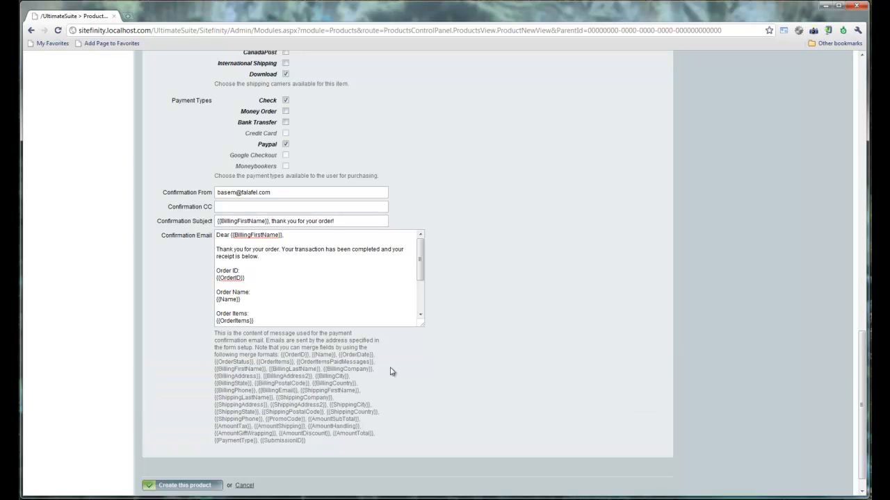
Step: Create the Widget product and go to the Pages site map
left_click(182, 486)
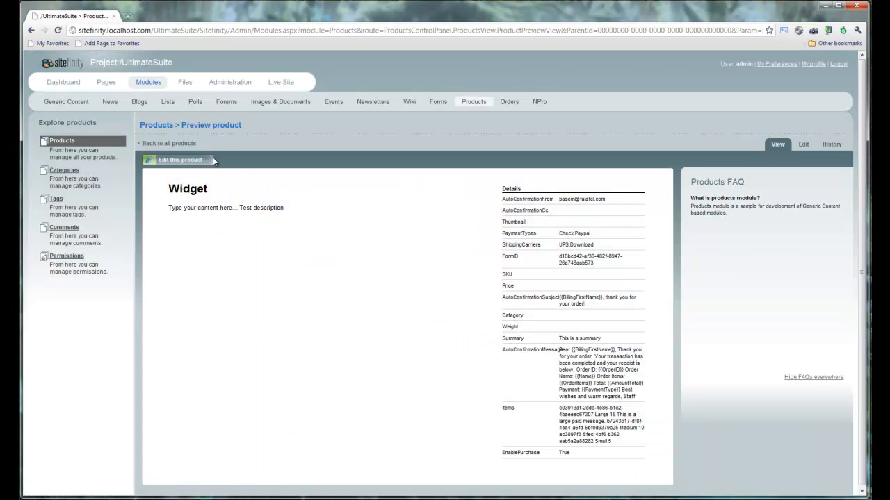
left_click(108, 86)
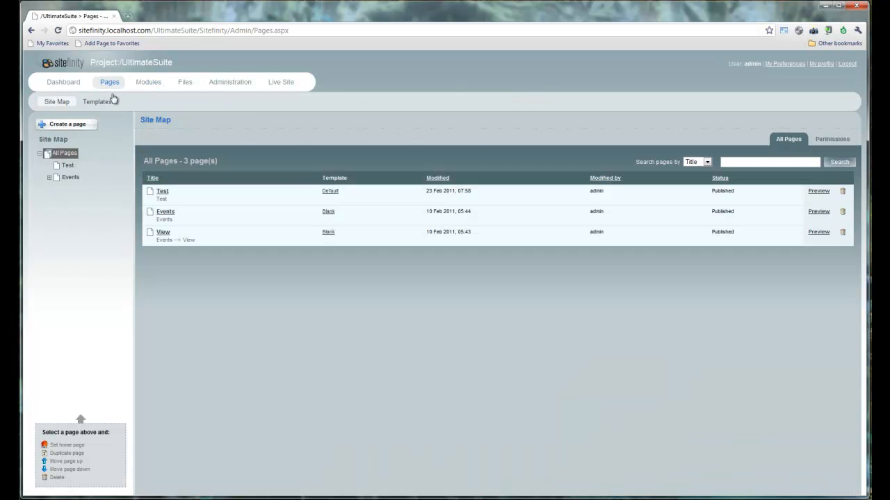
Step: Create a new page named 'Products'
left_click(86, 128)
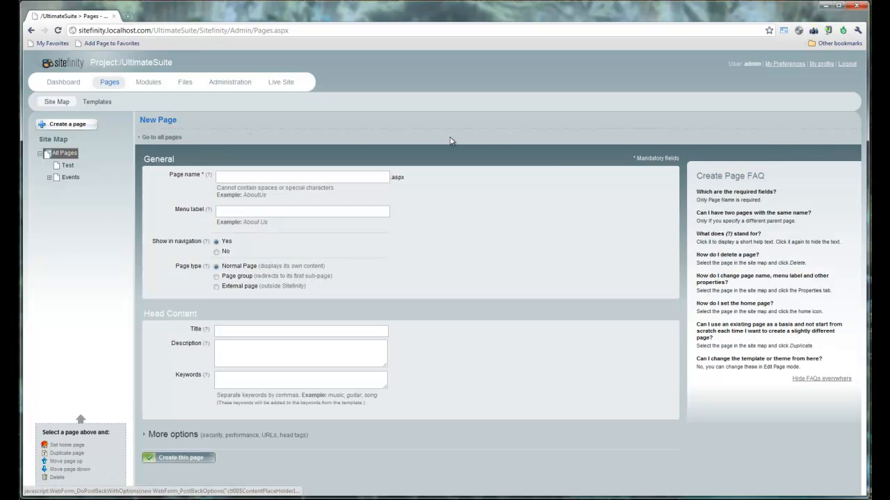
left_click(379, 172)
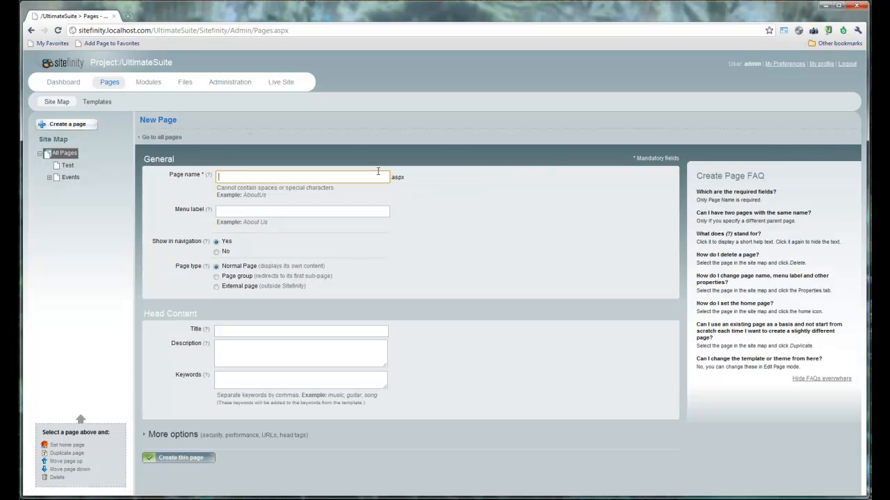
type("Products")
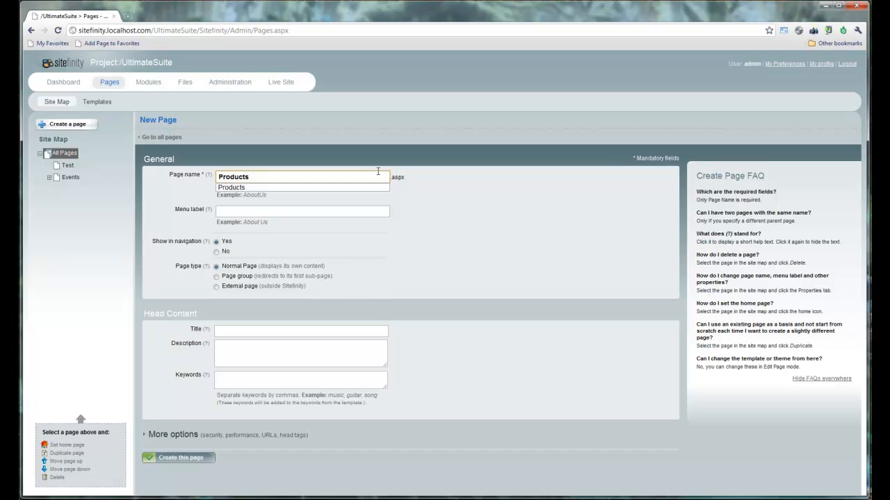
left_click(189, 458)
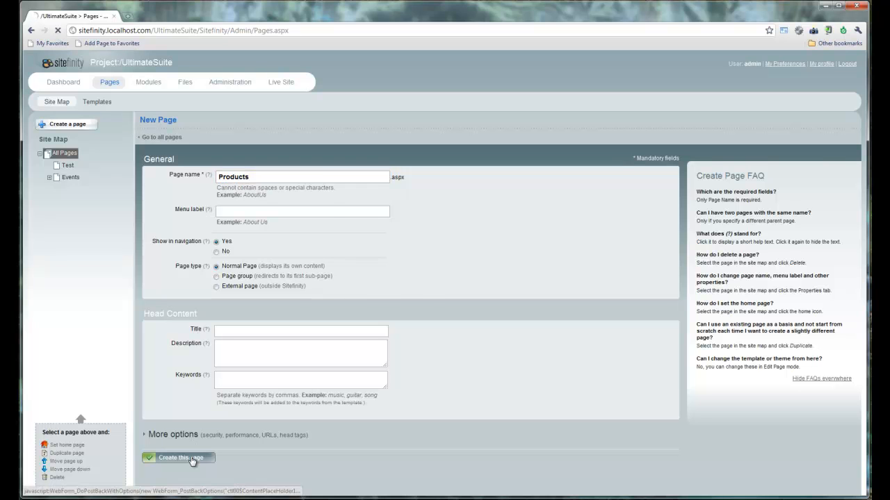
Step: Apply the Blank template, place a Products List in Content, and publish the page
left_click(685, 61)
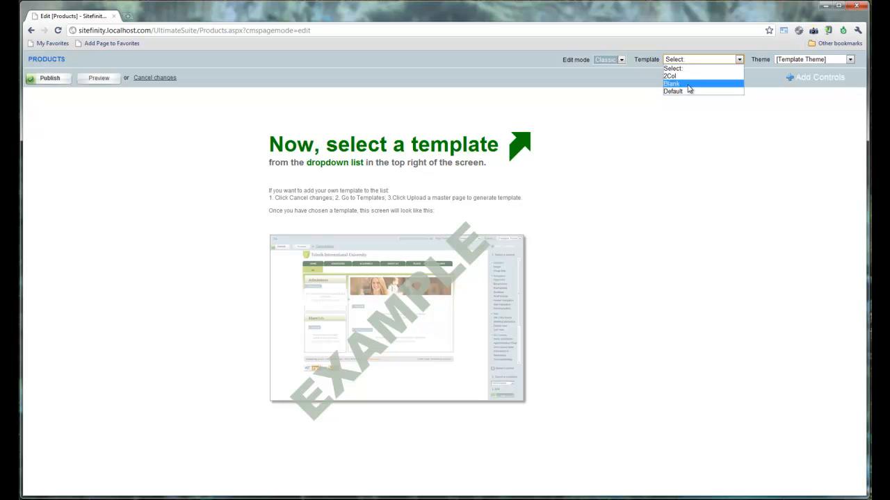
left_click(689, 84)
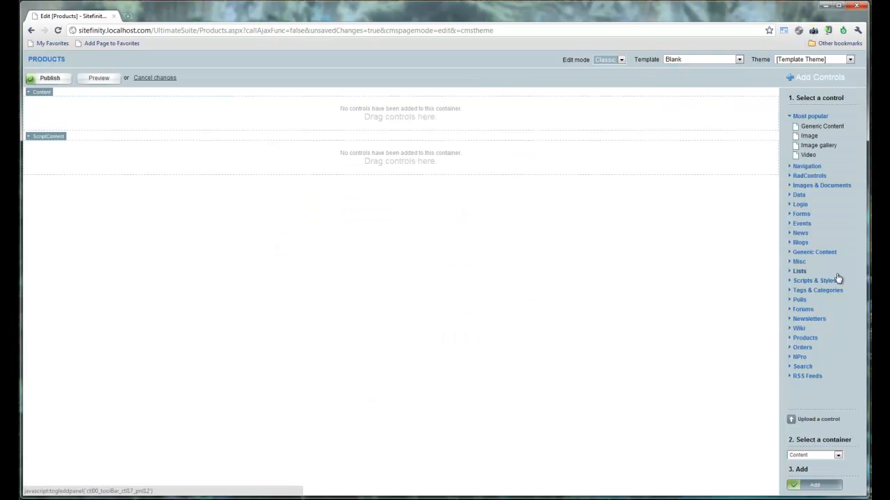
left_click(808, 340)
left_click(817, 357)
left_click_drag(662, 265, 340, 115)
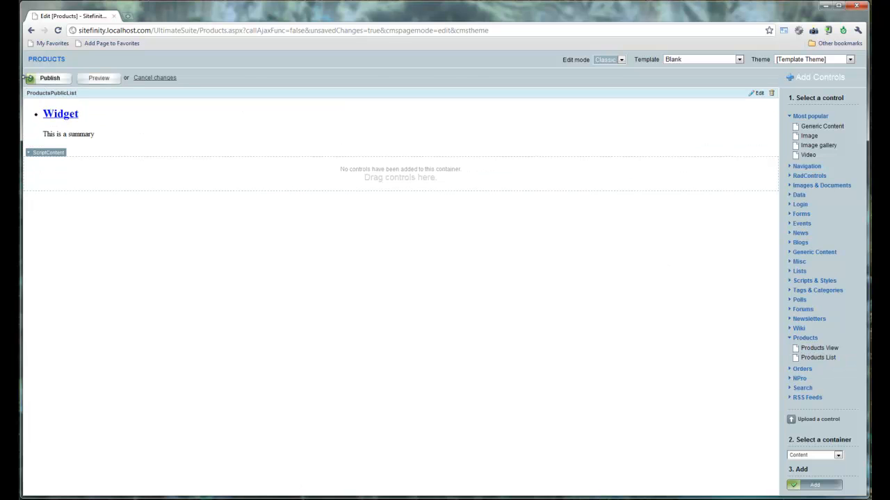
left_click(39, 80)
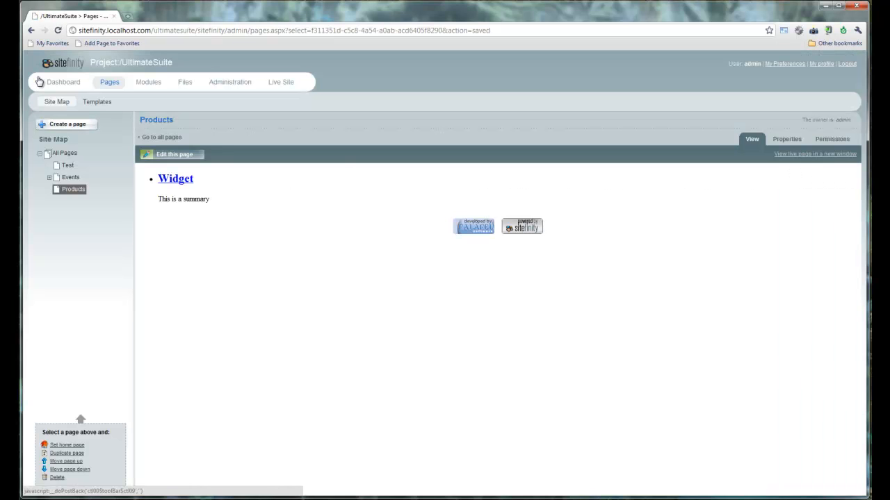
Step: Create a child page 'View' under Products, hidden from navigation
left_click(71, 126)
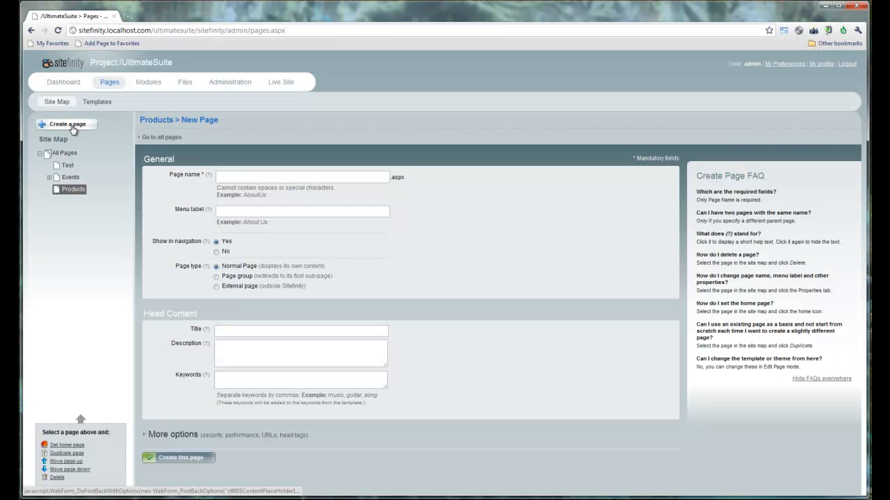
left_click(244, 176)
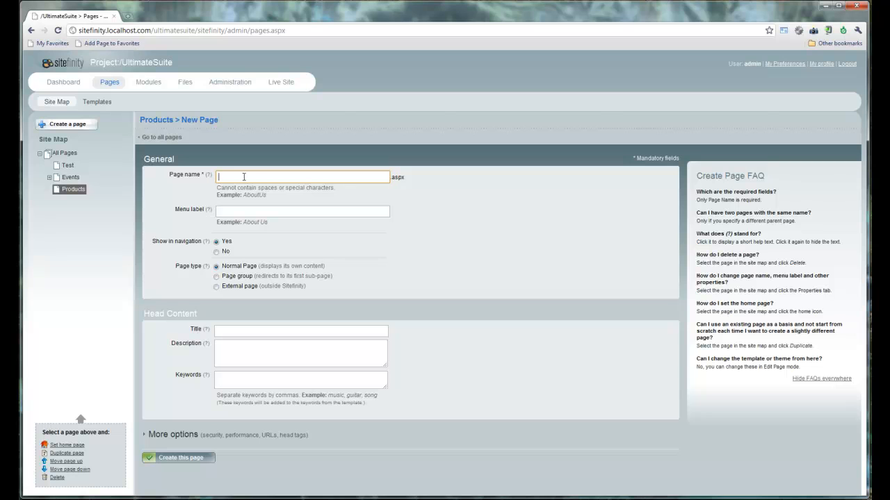
type("View")
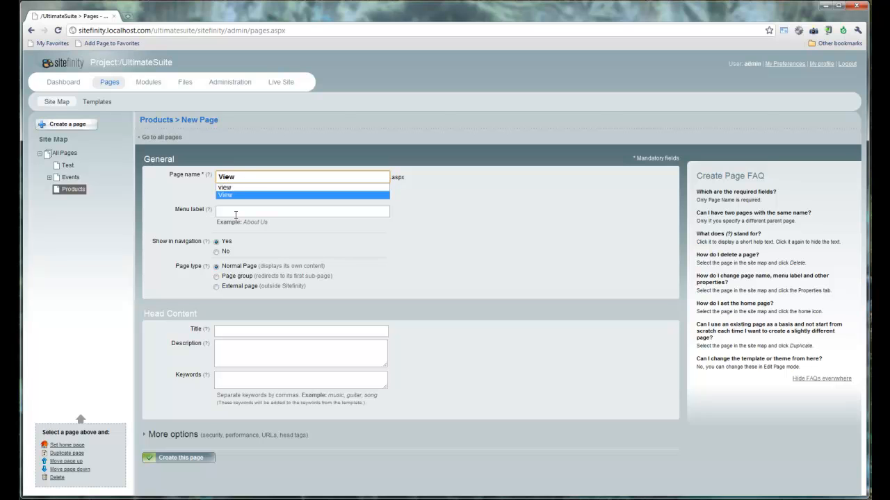
left_click(217, 251)
left_click(199, 457)
Step: Give View the Blank template with a Products View control, publish it, and reopen Products
left_click(699, 61)
left_click(697, 84)
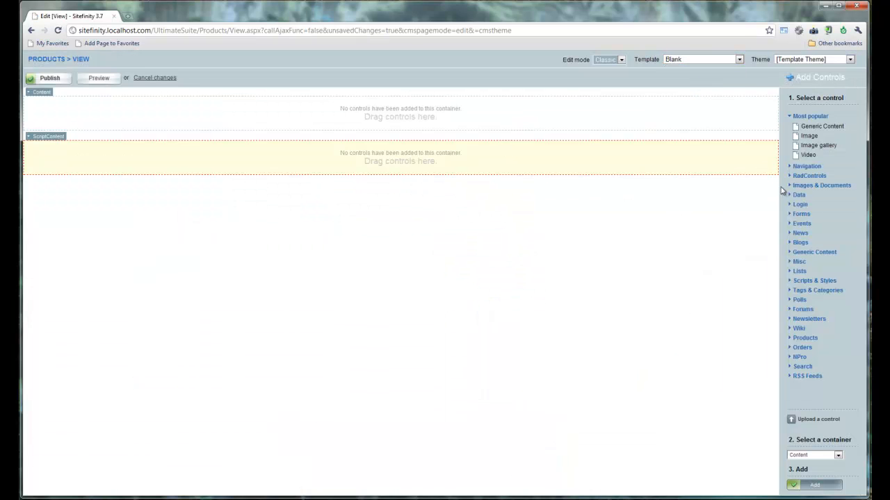
left_click(805, 338)
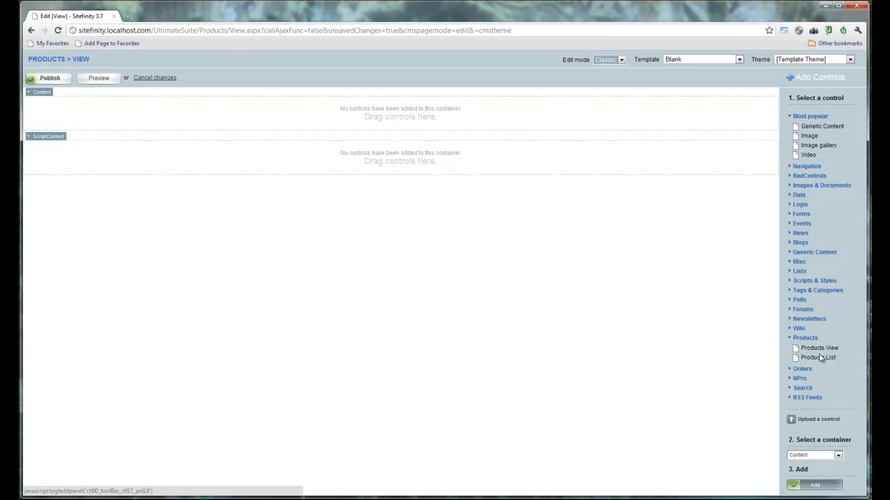
left_click_drag(820, 350, 150, 100)
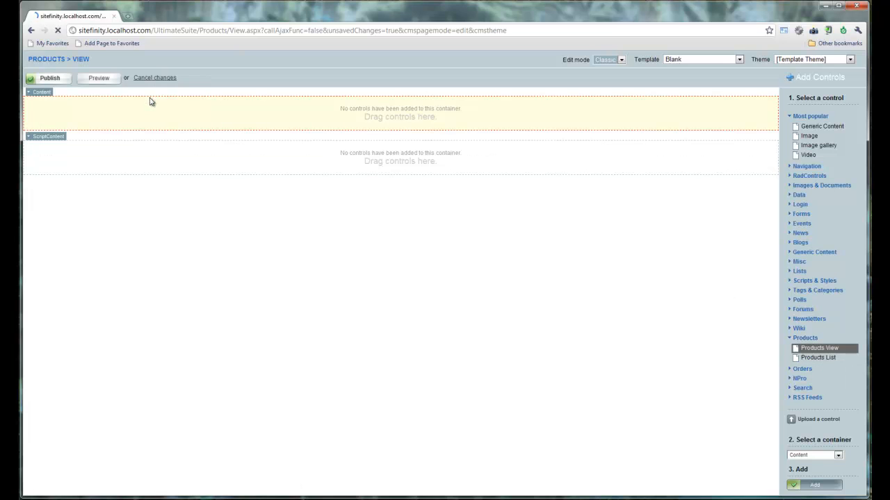
left_click(49, 78)
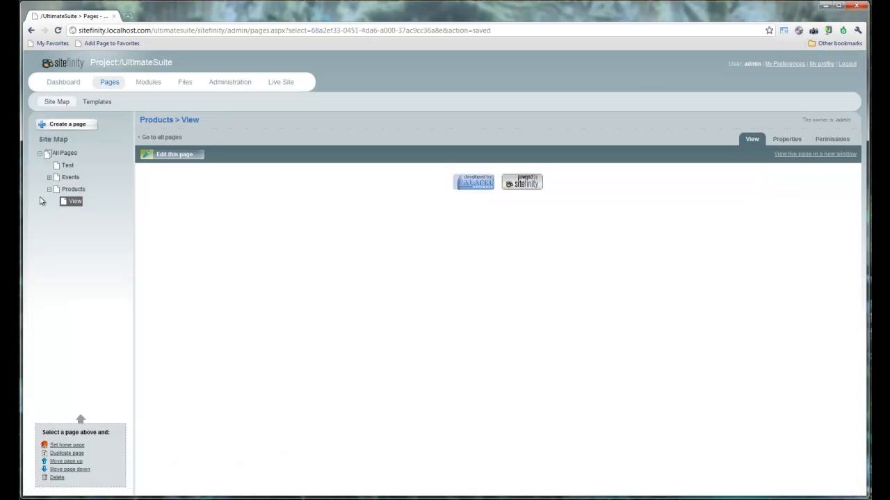
left_click(72, 189)
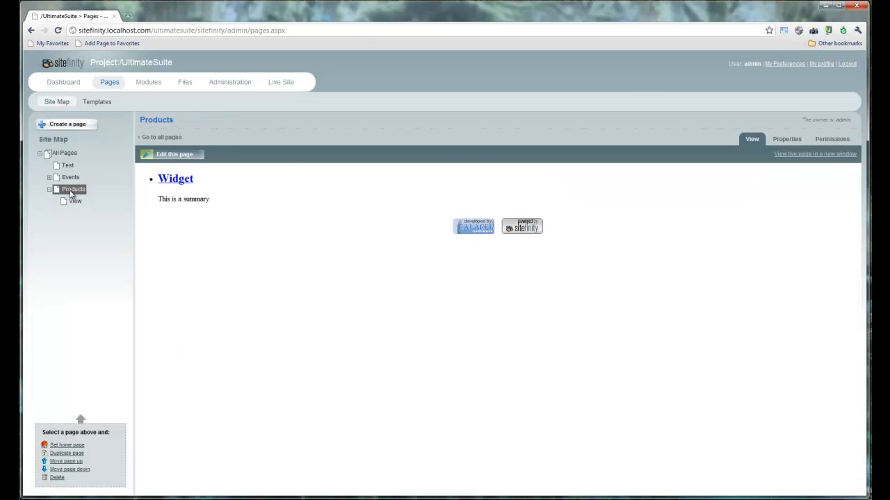
Step: Set the Products list's SingleItemUrl explicit link to the Products > View page
left_click(193, 156)
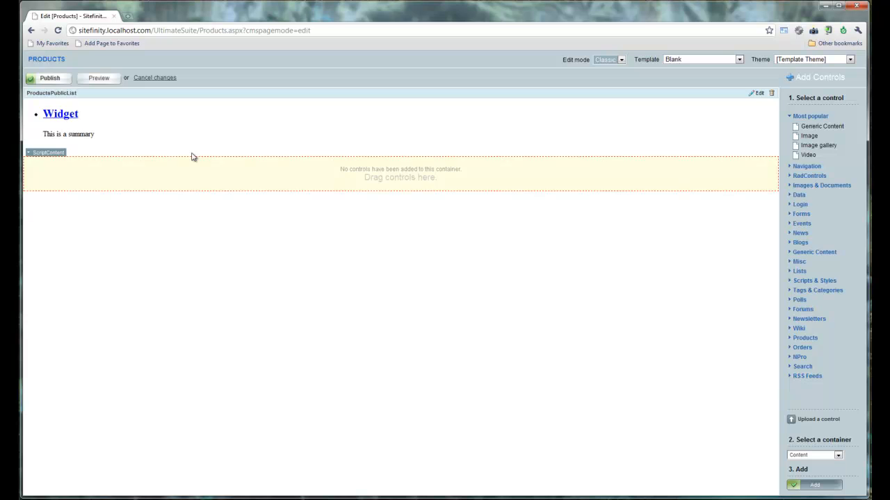
left_click(758, 93)
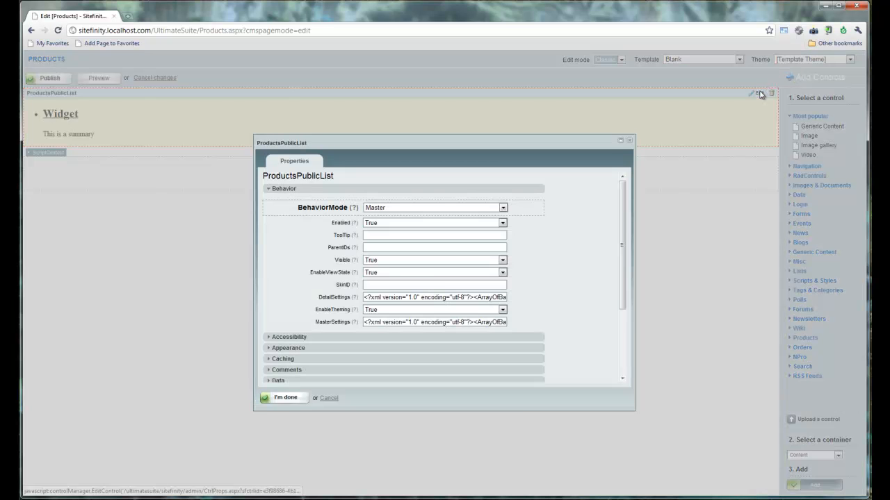
scroll(439, 273, "down", 3)
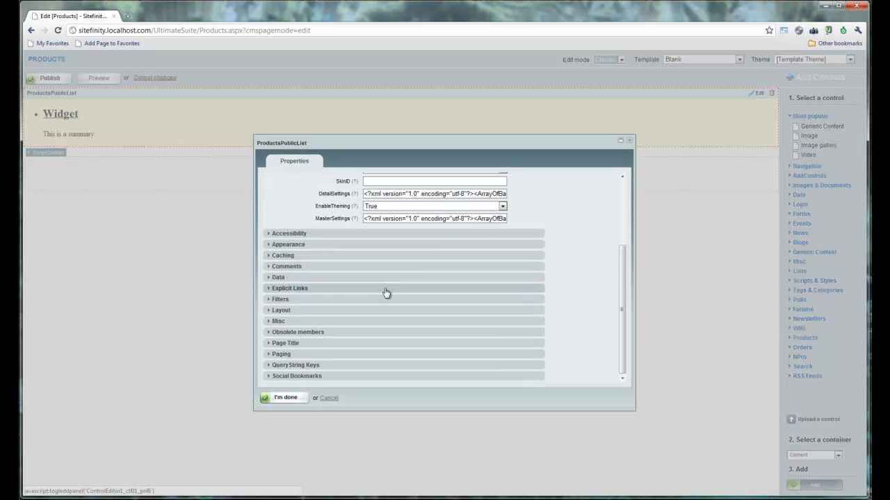
left_click(374, 289)
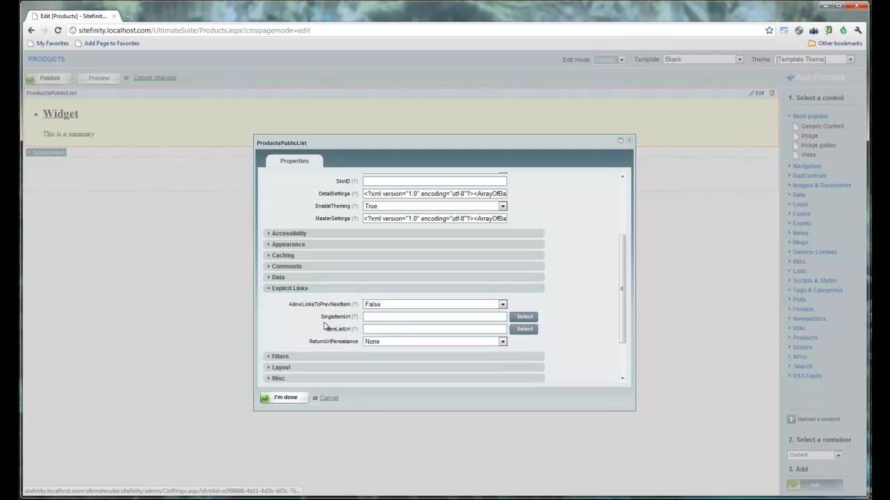
left_click(521, 318)
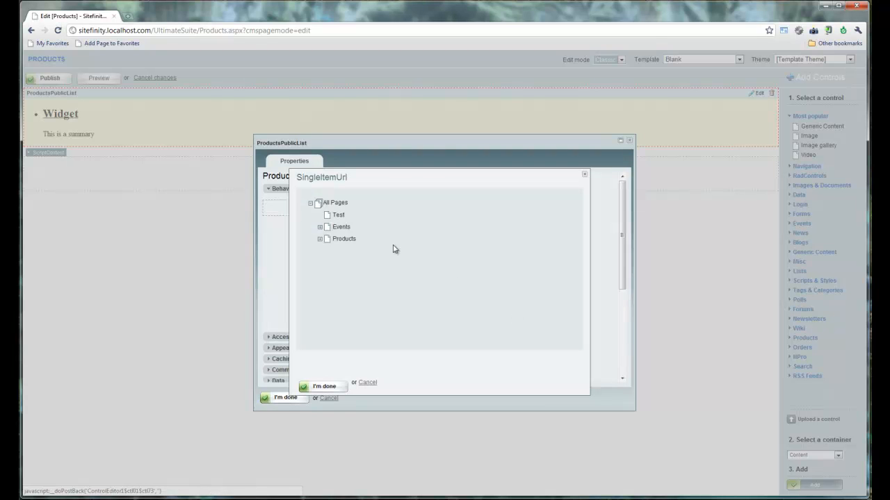
left_click(320, 239)
left_click(344, 251)
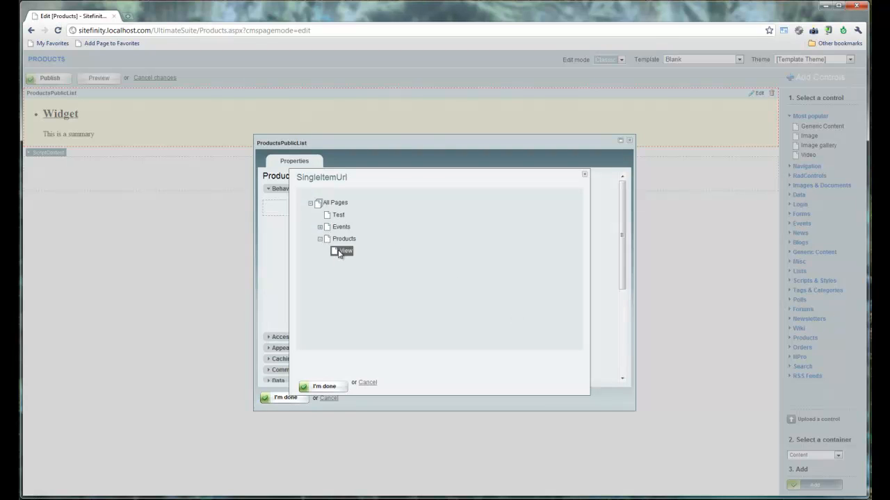
left_click(324, 386)
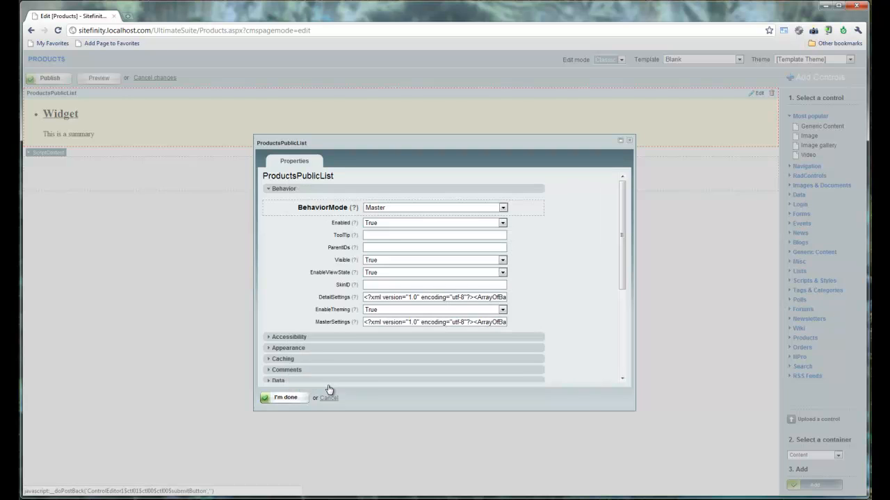
Step: Apply the list changes, publish the Products page, and view it live in a new tab
left_click(288, 398)
left_click(61, 75)
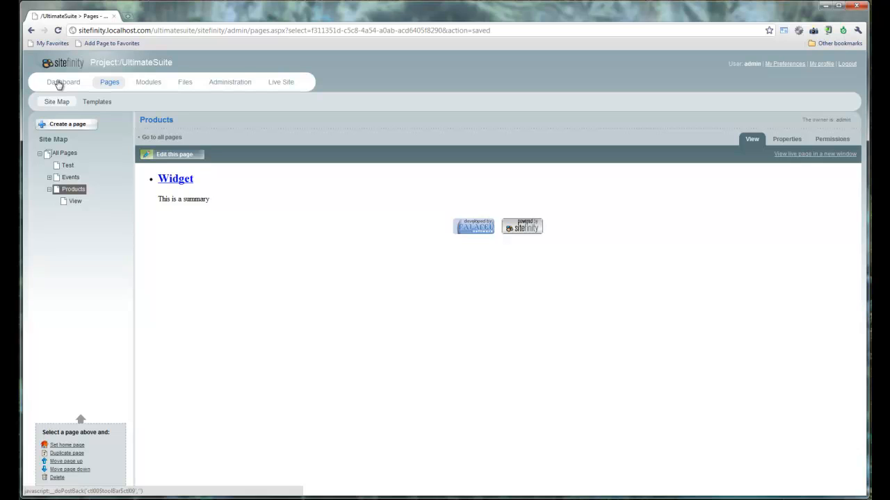
left_click(833, 154)
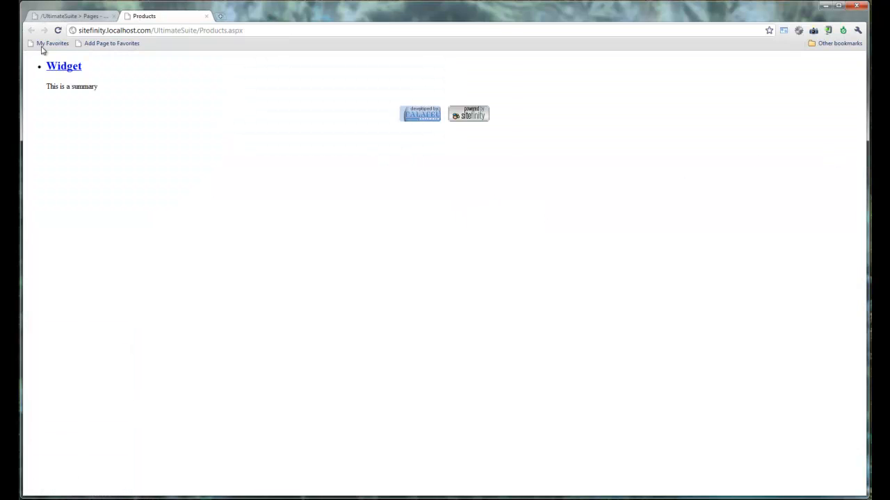
Step: Open the live Widget detail page and inspect its View URL in the address bar
left_click(61, 73)
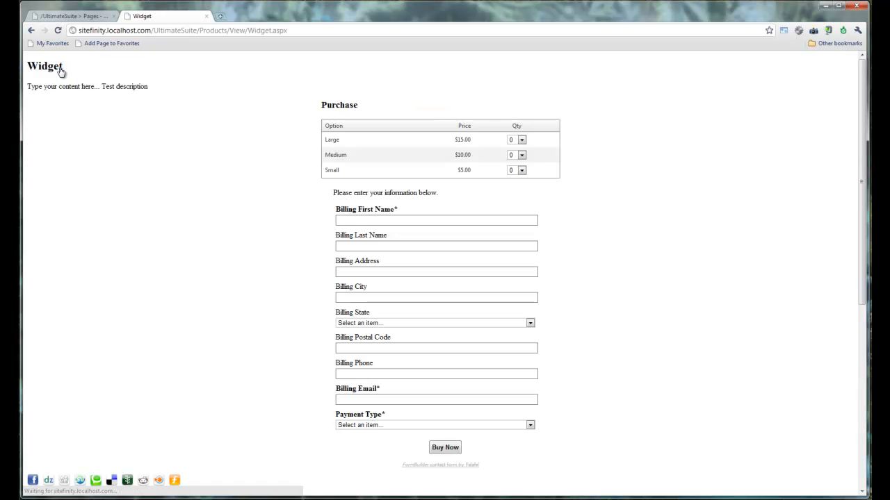
left_click(241, 31)
double_click(241, 30)
left_click(241, 30)
left_click(240, 32)
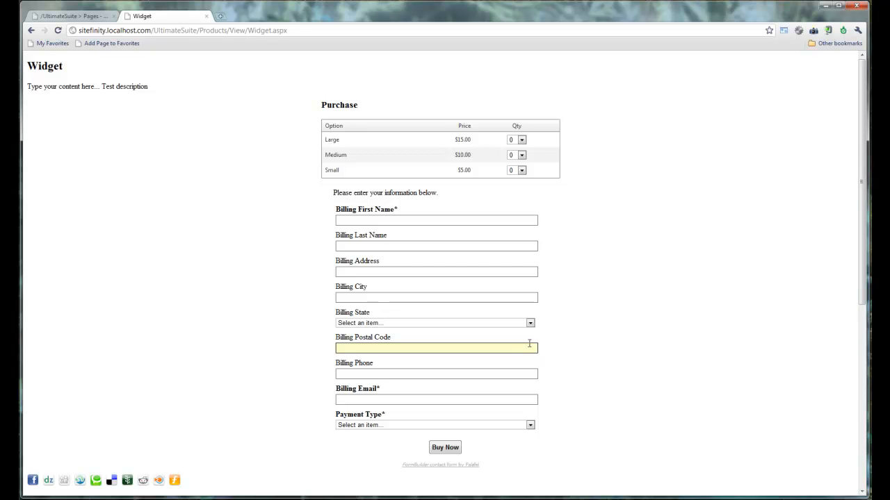
Step: Order 2 Large, 1 Medium and 3 Small Widgets
left_click(522, 140)
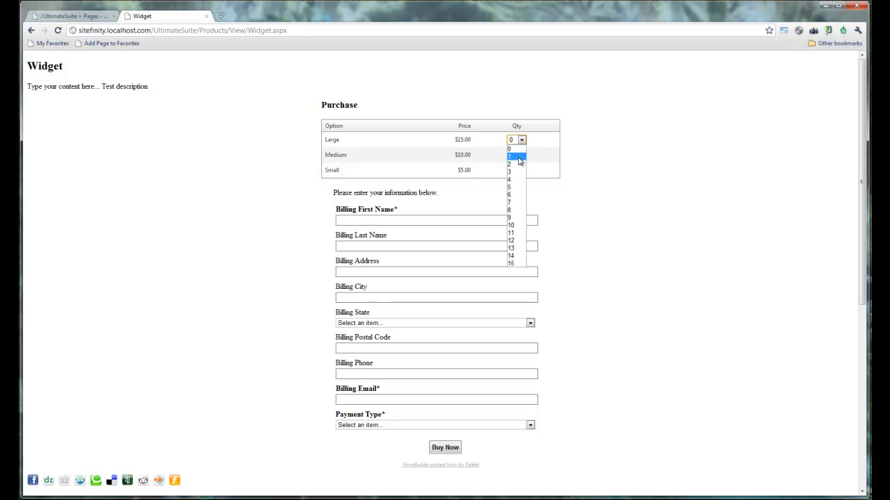
left_click(518, 164)
left_click(519, 156)
left_click(519, 171)
left_click(521, 170)
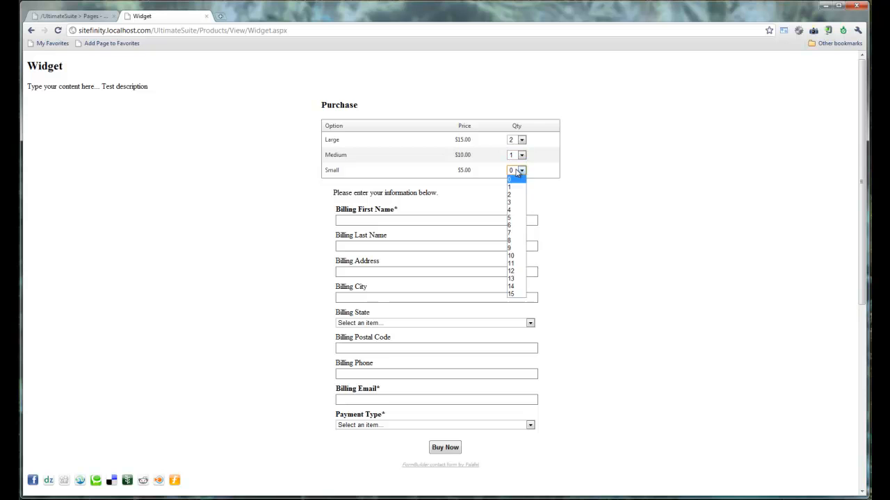
left_click(513, 202)
Step: Enter the billing first name, last name and street address
left_click(501, 222)
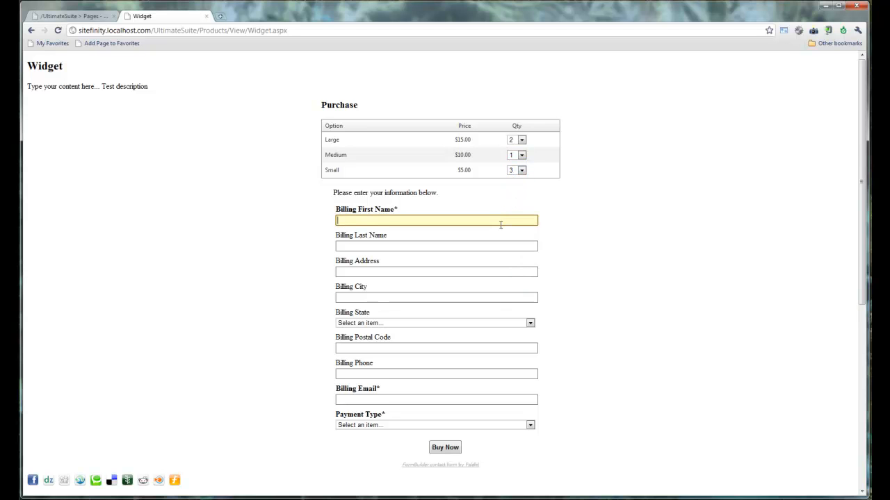
key("Tab")
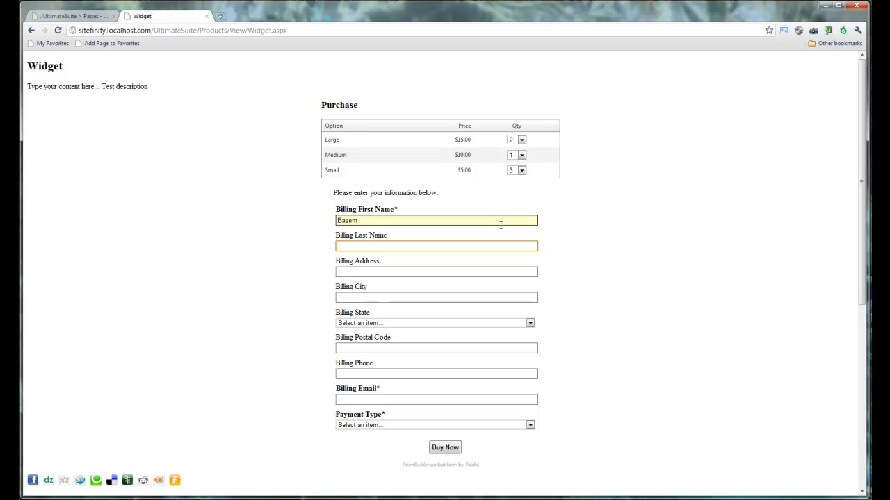
type("ra")
key("Tab")
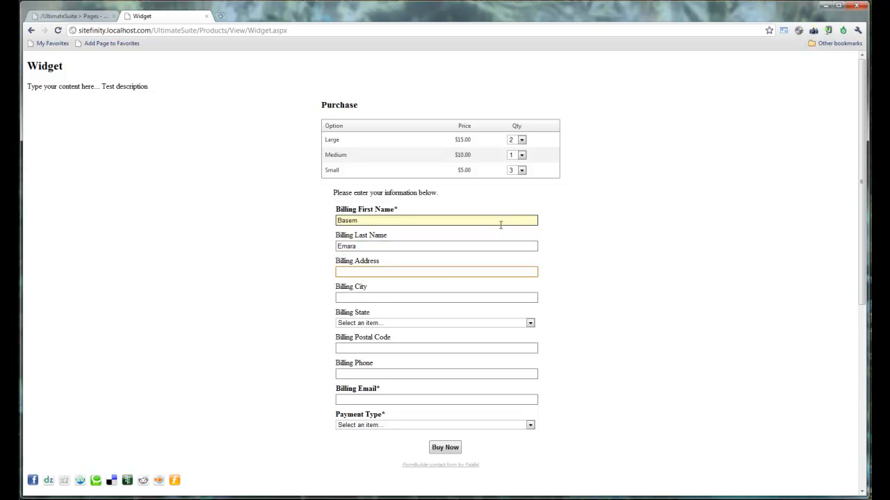
type("123 Main St")
Step: Fill in the billing city, California as state, postal code, phone and e-mail
key("Tab")
type("Sunr")
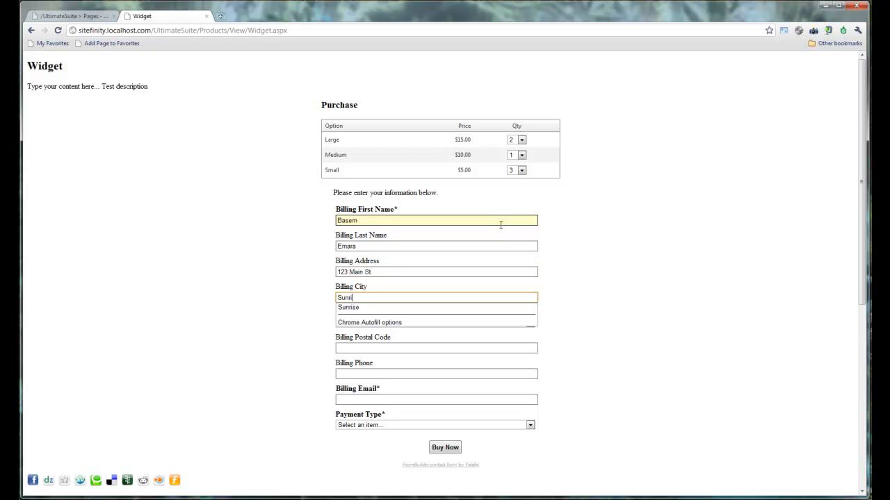
key("Tab")
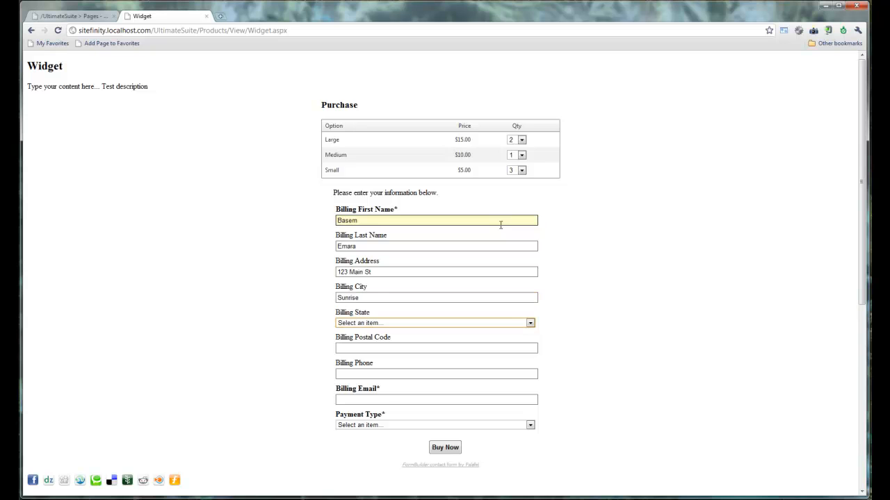
key("c")
key("Tab")
type("90210")
key("Tab")
type("999-999-9999")
key("Tab")
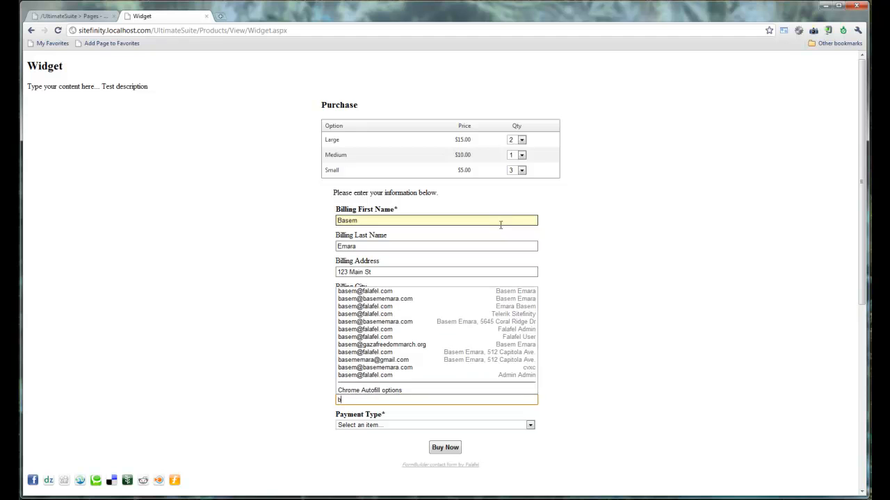
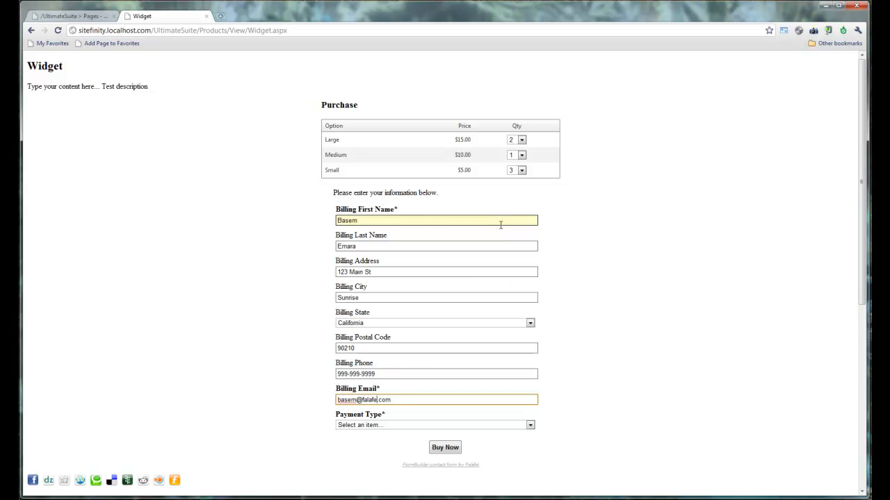
Step: Choose Check as the payment type and return to the billing e-mail field
left_click(512, 425)
left_click(507, 441)
left_click(655, 453)
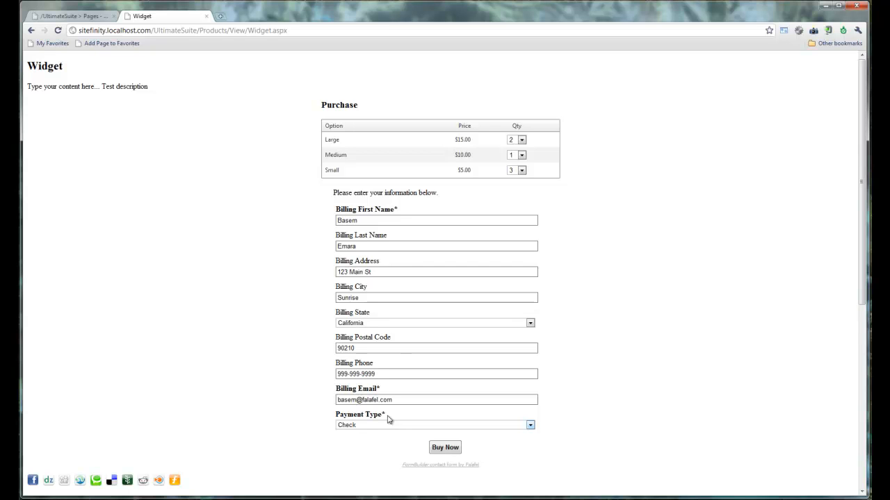
left_click(352, 401)
Step: Check that web.config's Orders.PayCheck points to ~/Store/PayCheck.aspx, then return to the browser
key("alt+Tab")
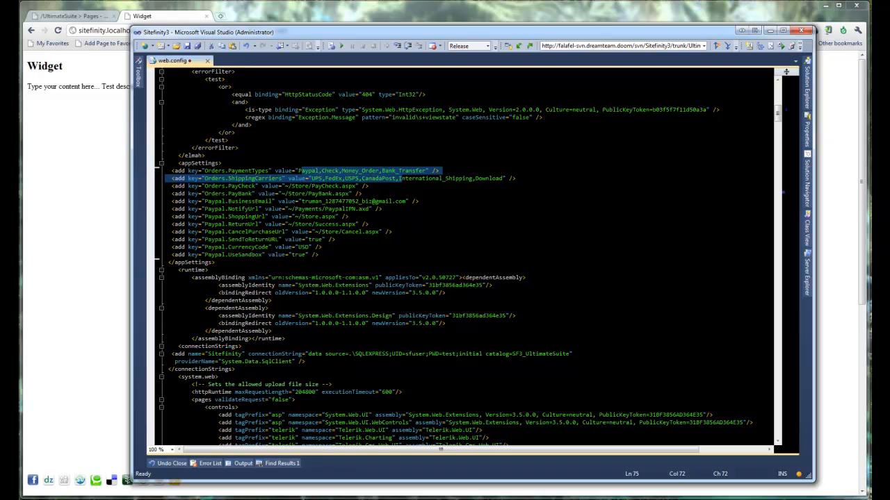
left_click(277, 271)
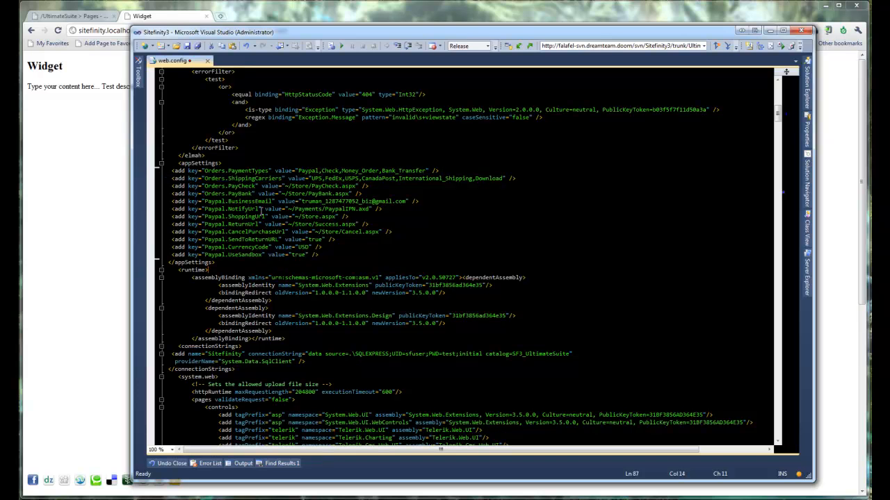
double_click(329, 186)
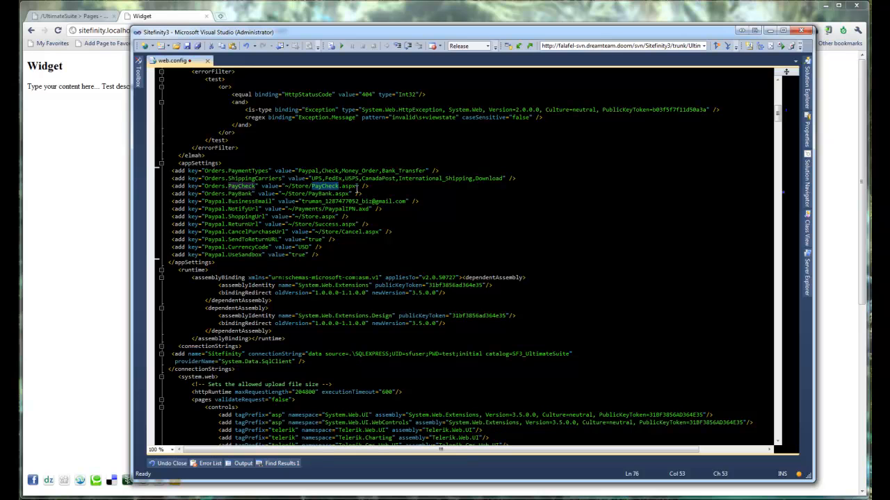
left_click(356, 187)
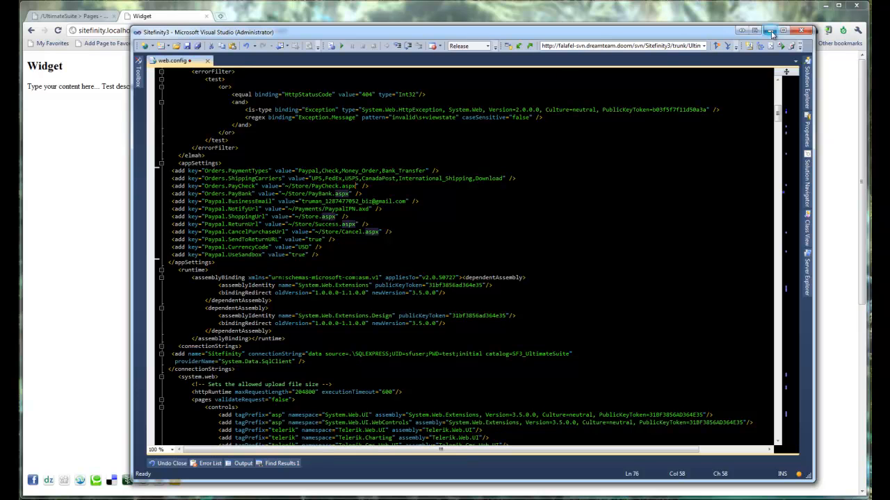
left_click(770, 32)
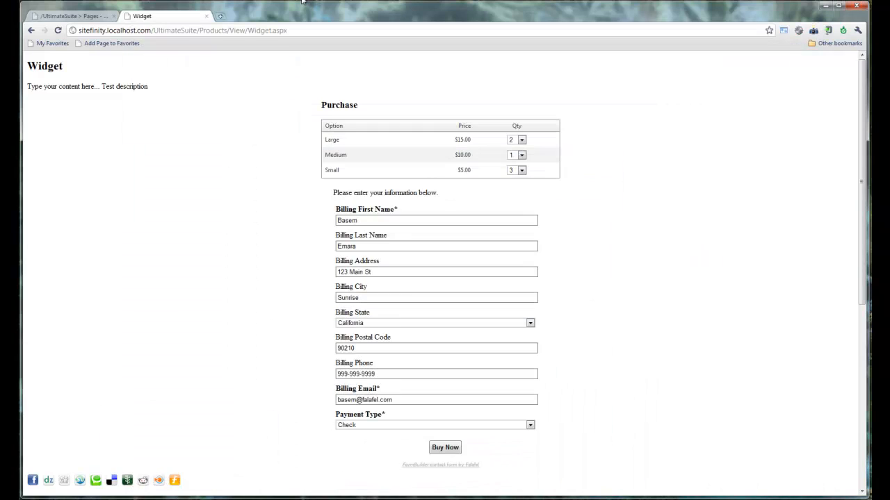
left_click(53, 18)
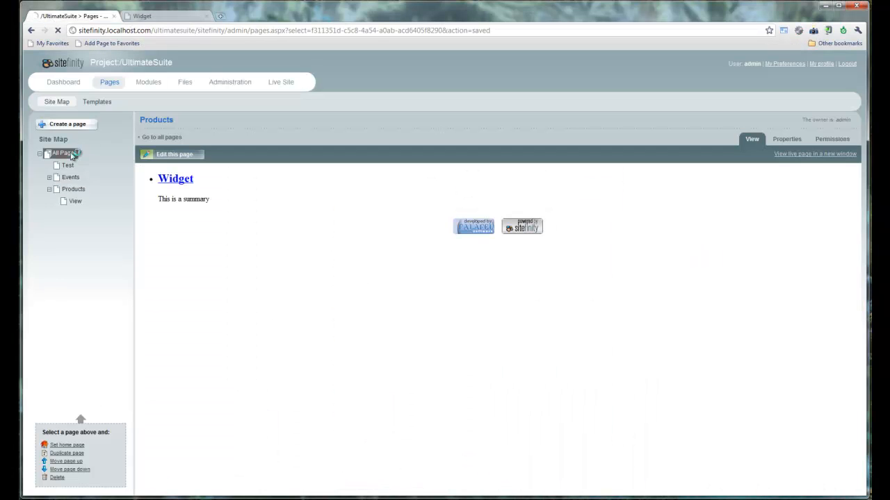
Step: Start a new page from the Pages list and change its name from PayCheck to Store
left_click(70, 154)
left_click(75, 127)
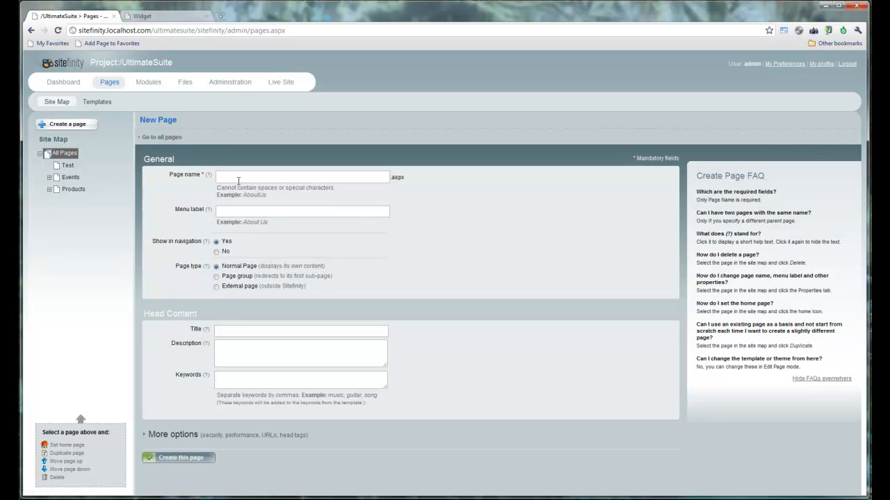
left_click(239, 178)
type("Pay")
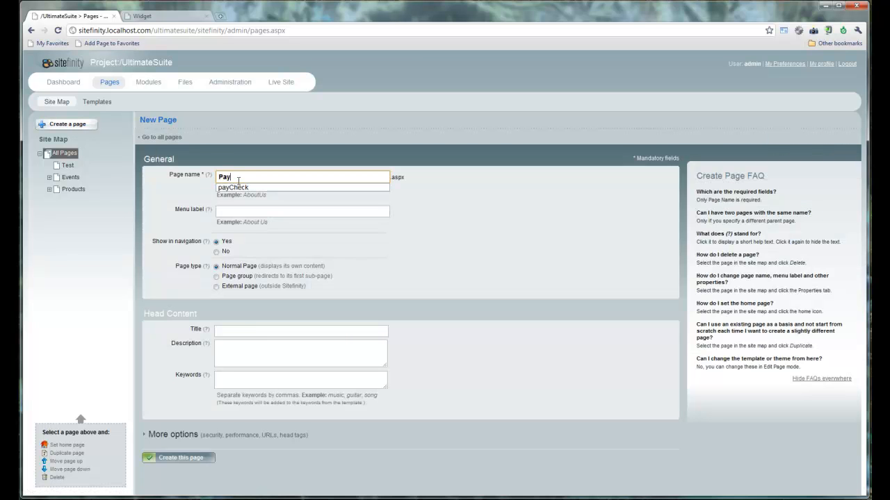
type("Check")
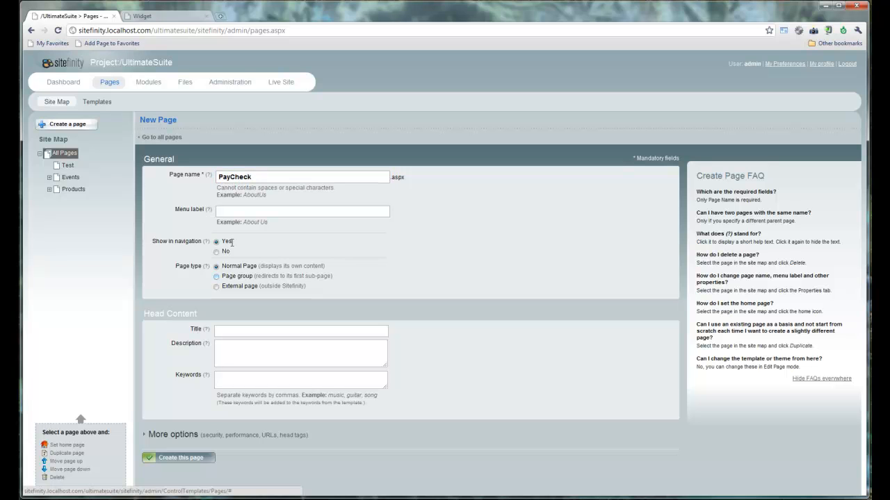
left_click(186, 461)
left_click(282, 175)
double_click(283, 176)
type("Store")
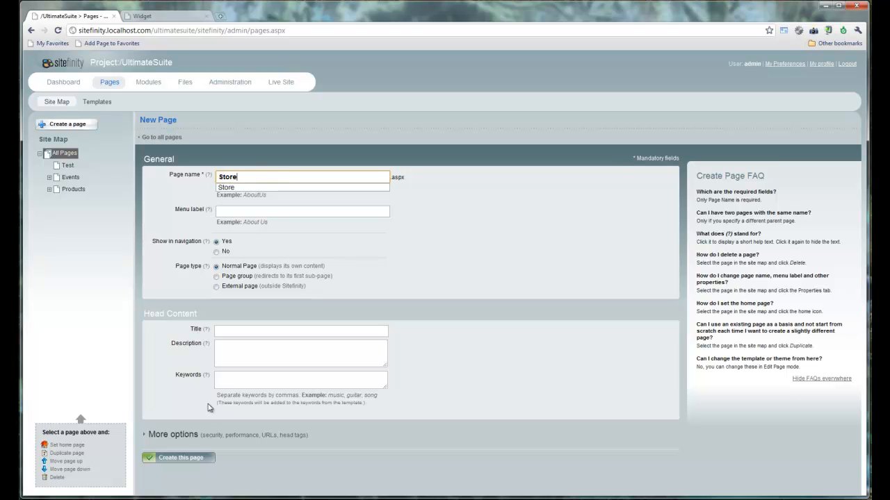
Step: Keep Store as a Normal Page, create it with the Blank template, and publish it
left_click(259, 276)
left_click(250, 267)
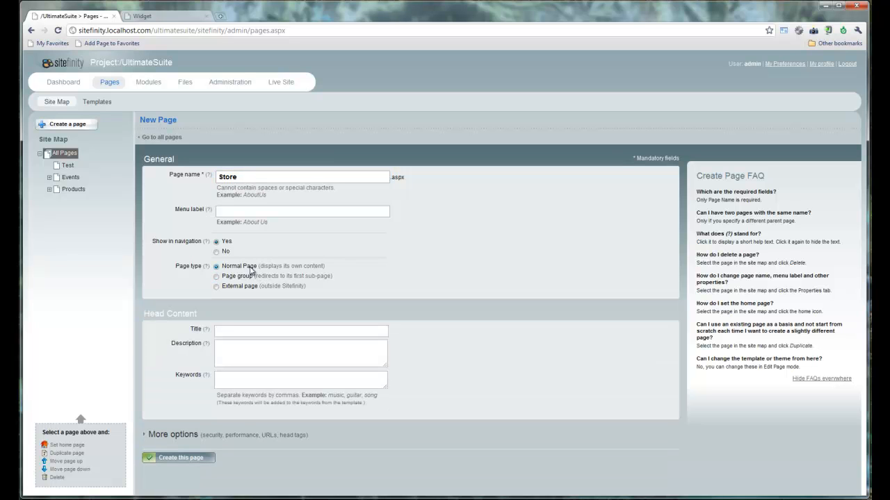
left_click(183, 461)
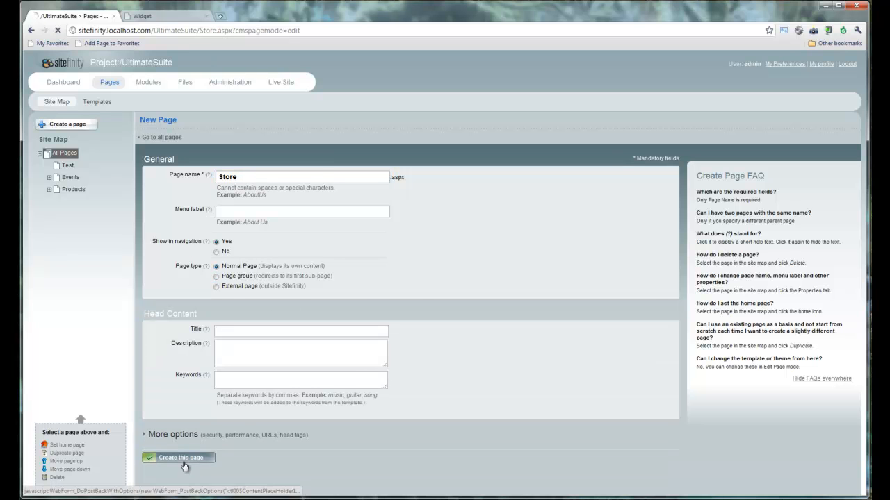
left_click(739, 59)
left_click(708, 88)
left_click(44, 78)
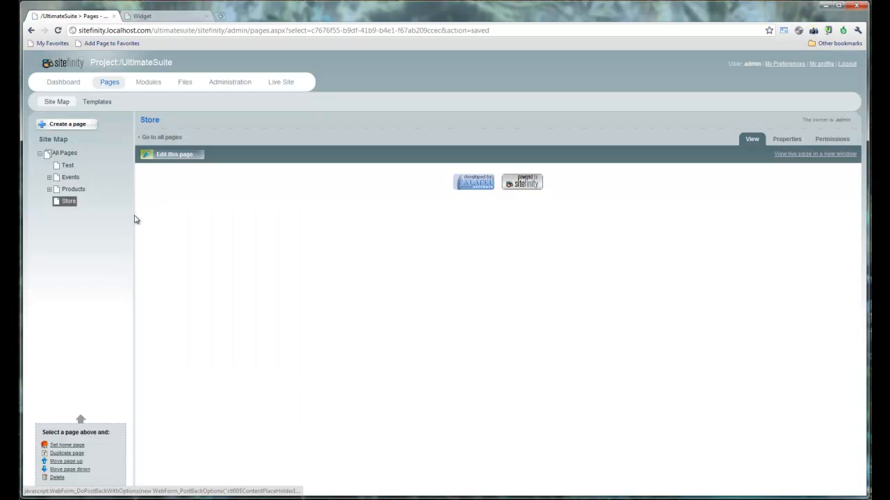
Step: Create a child page under Store named payCheck using the name suggestion
left_click(86, 131)
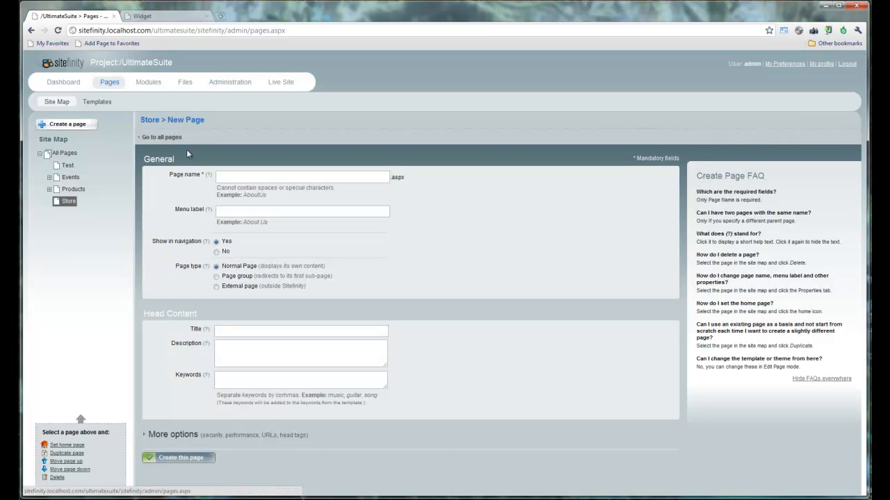
left_click(250, 176)
type("Pay")
key("Down")
key("Return")
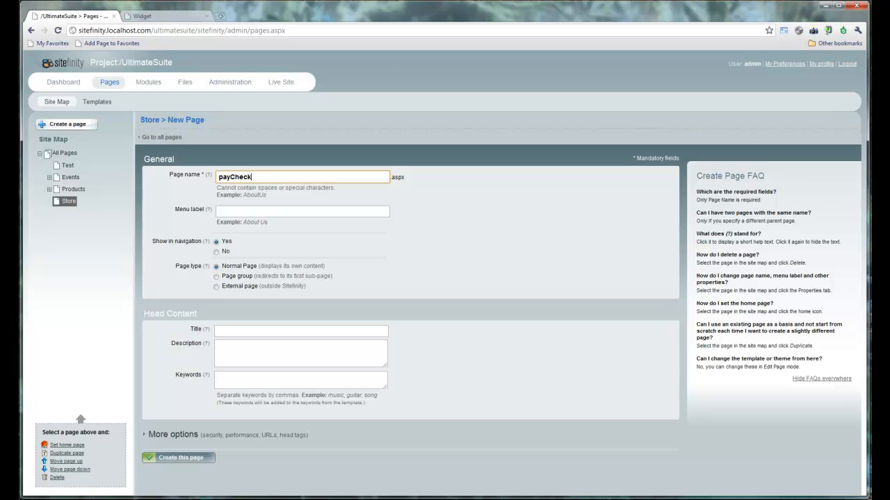
left_click(168, 459)
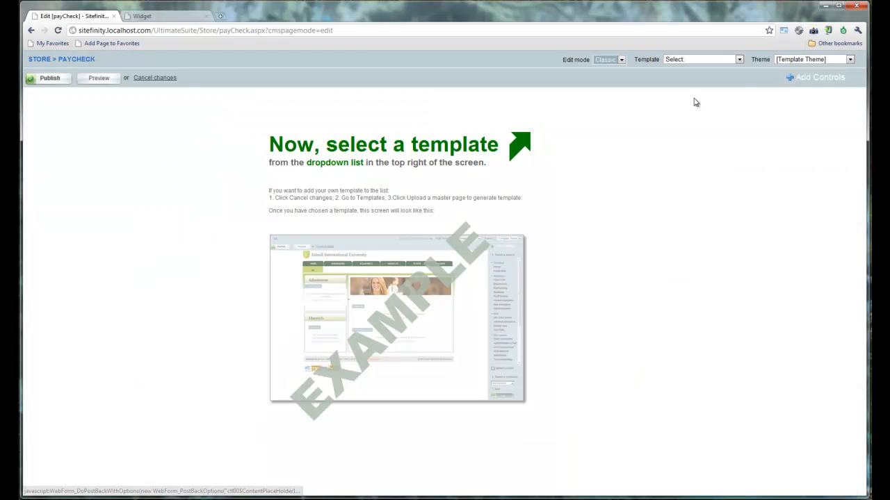
left_click(712, 62)
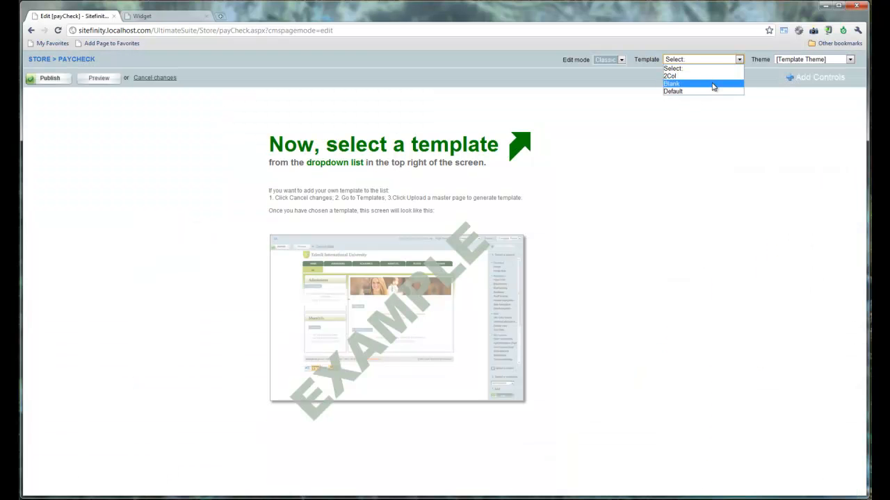
Step: Apply the Blank template and drop a Printable Order control from Orders into the Content area
left_click(714, 84)
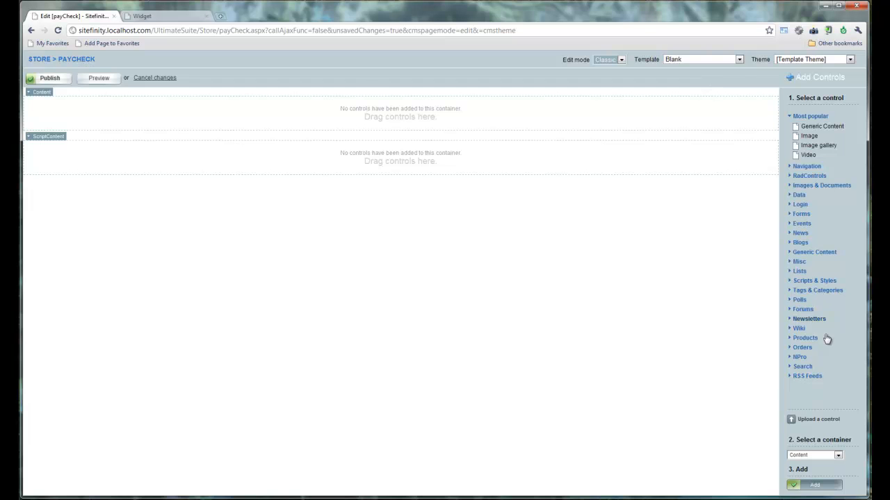
left_click(812, 350)
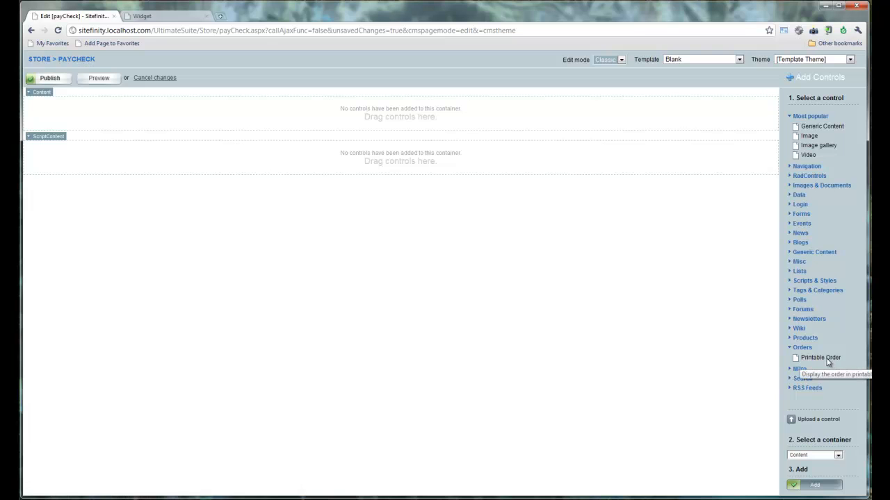
left_click_drag(828, 362, 444, 106)
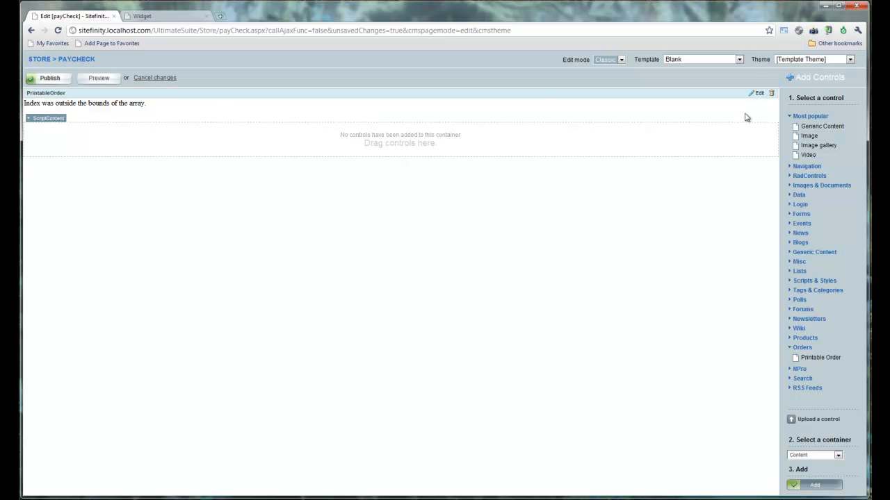
left_click(760, 96)
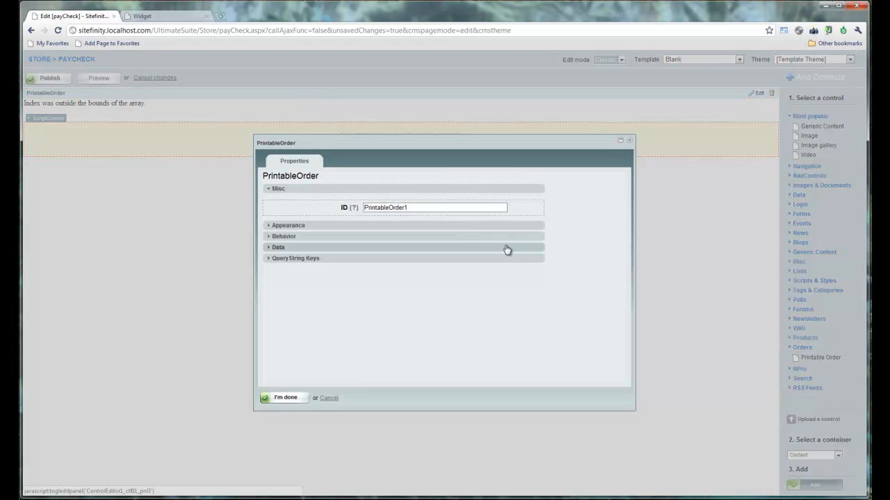
Step: Set the Printable Order control's Behavior AddJquery to True, then publish payCheck
left_click(393, 241)
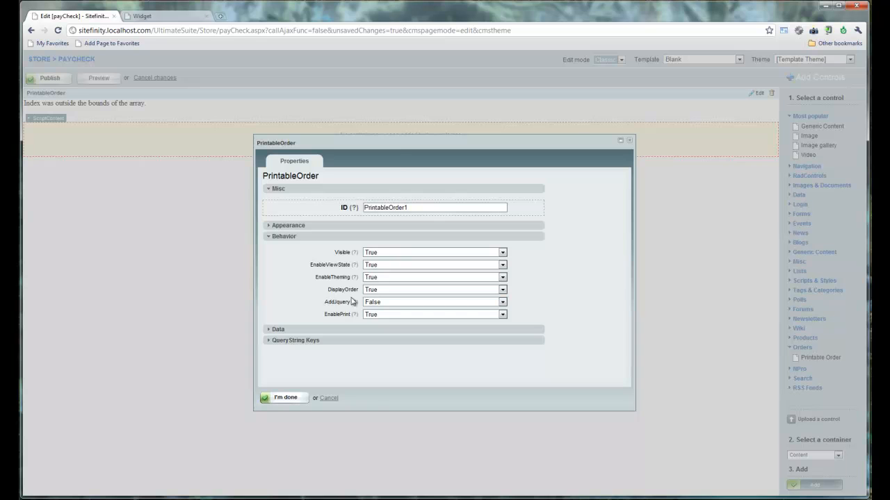
left_click(382, 304)
left_click(382, 311)
left_click(290, 399)
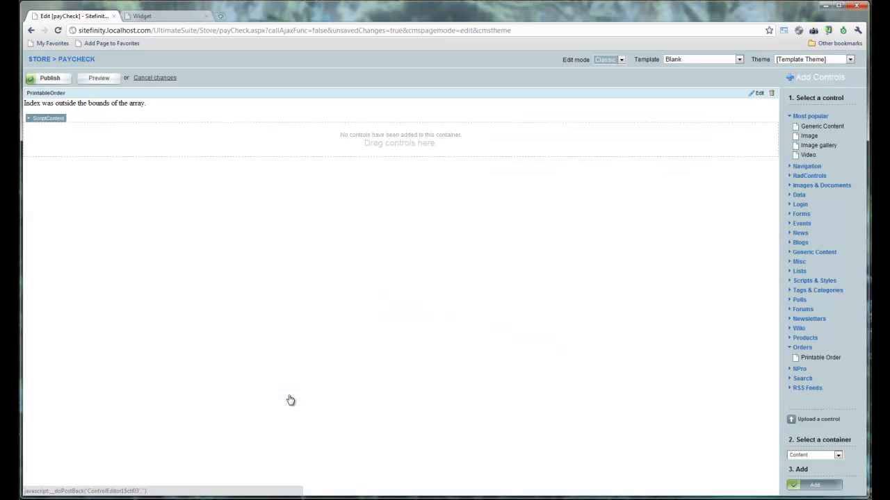
left_click(60, 80)
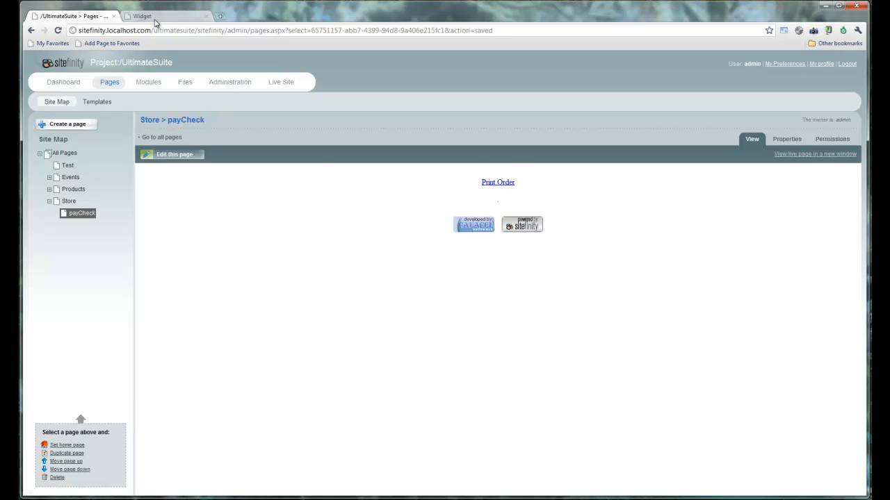
left_click(154, 18)
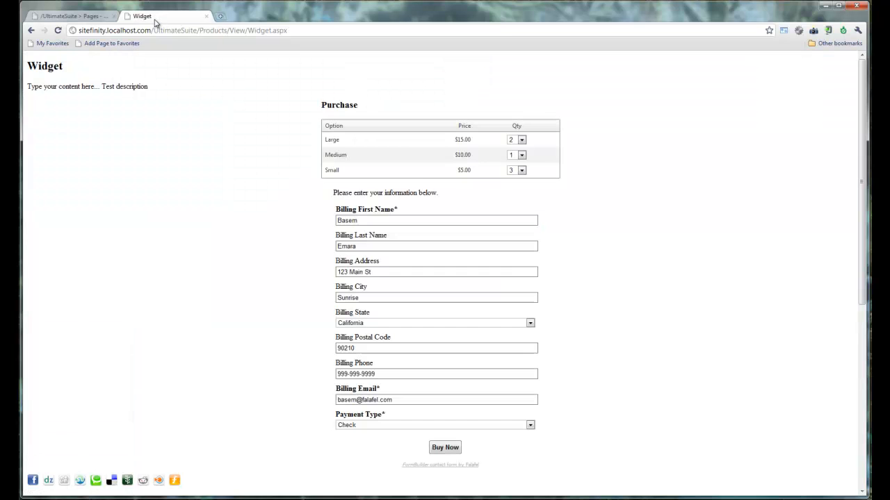
Step: Buy the Widget with Payment Type Check and print the resulting order summary
left_click(444, 447)
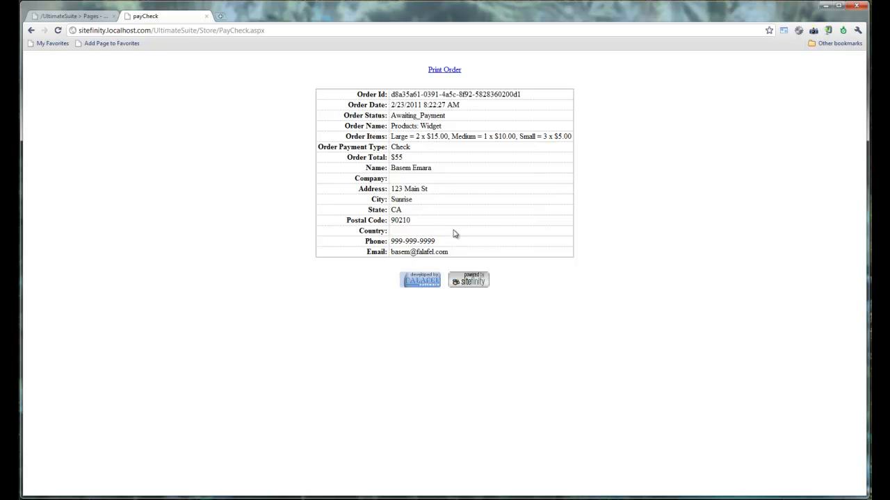
left_click(449, 73)
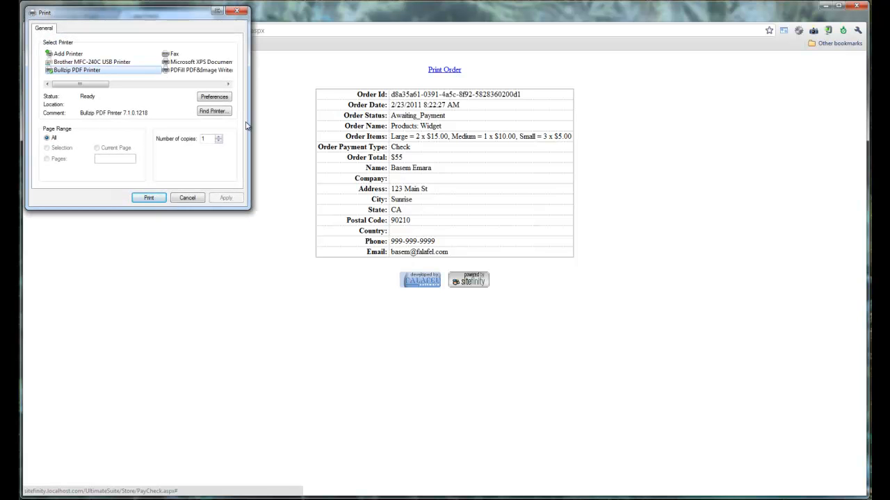
Step: Print the order to Bullzip PDF Printer as payCheck.pdf, then close Adobe Reader
left_click(148, 198)
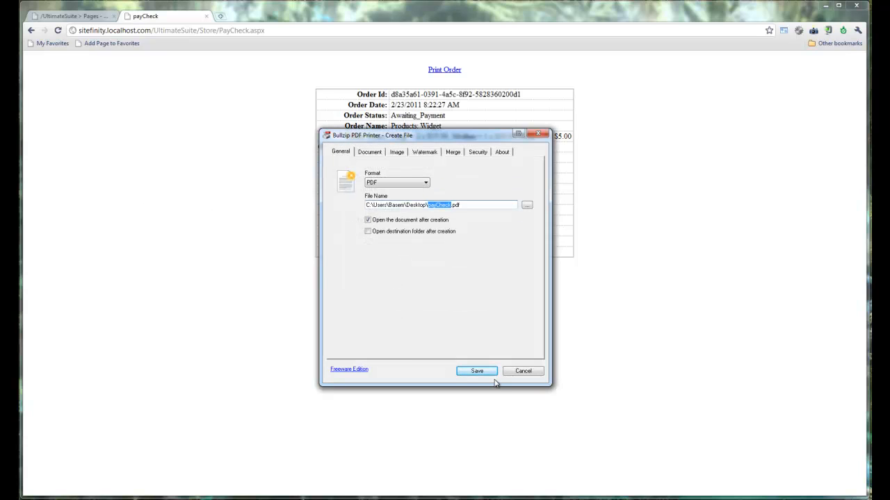
left_click(476, 372)
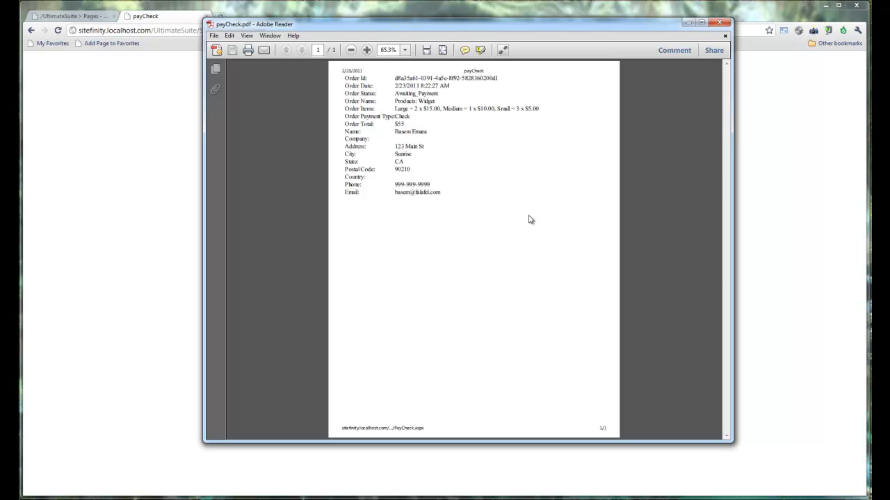
left_click(720, 25)
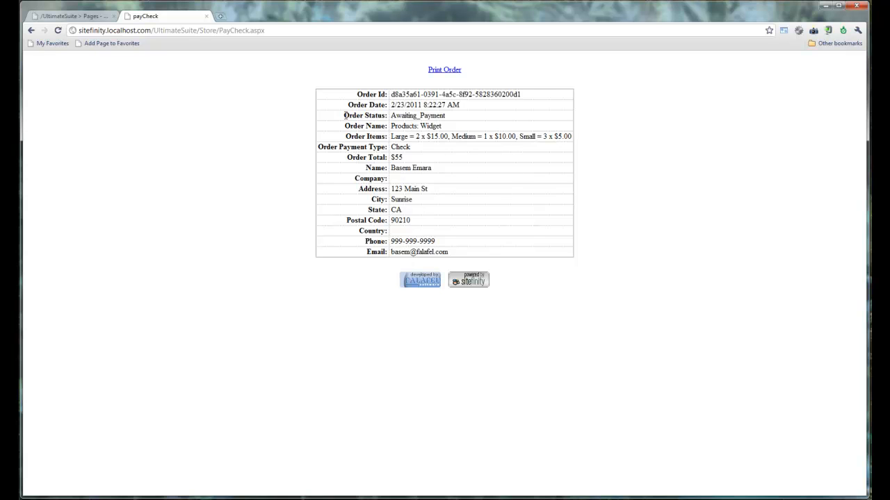
Step: Close the payCheck tab and open Modules > Orders to view the Widget check order
left_click(206, 18)
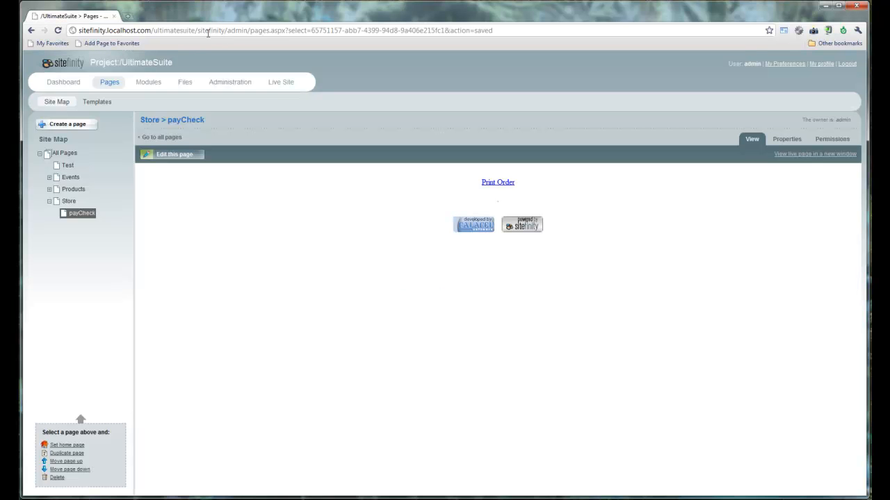
left_click(159, 84)
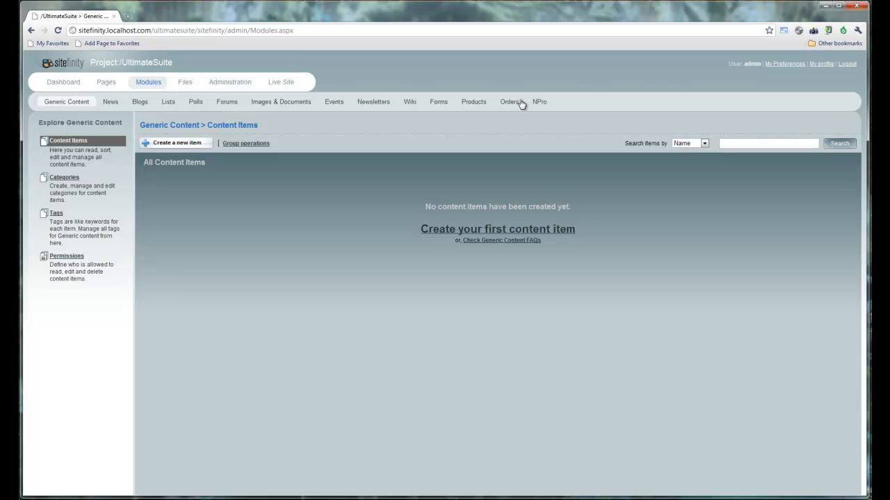
left_click(518, 105)
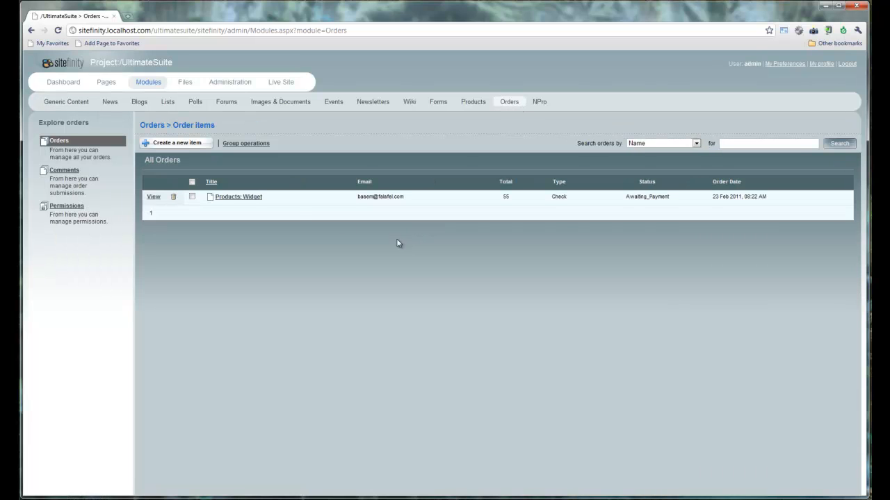